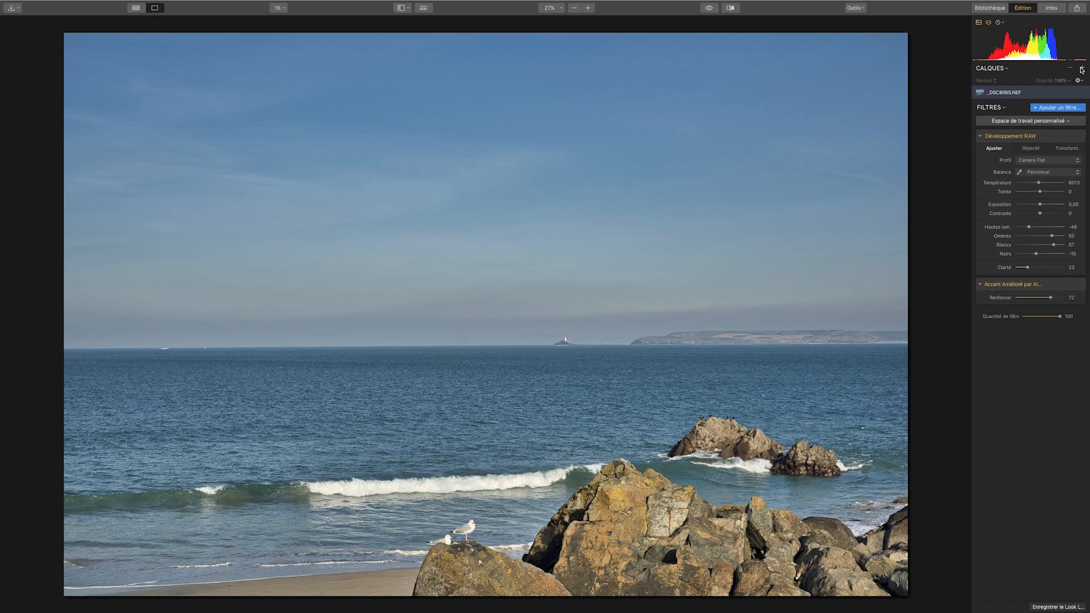
# Step: Add the cloud photo "Porthmeor tuto nuage-1.nef" as a new image layer above the seascape
pyautogui.click(1081, 68)
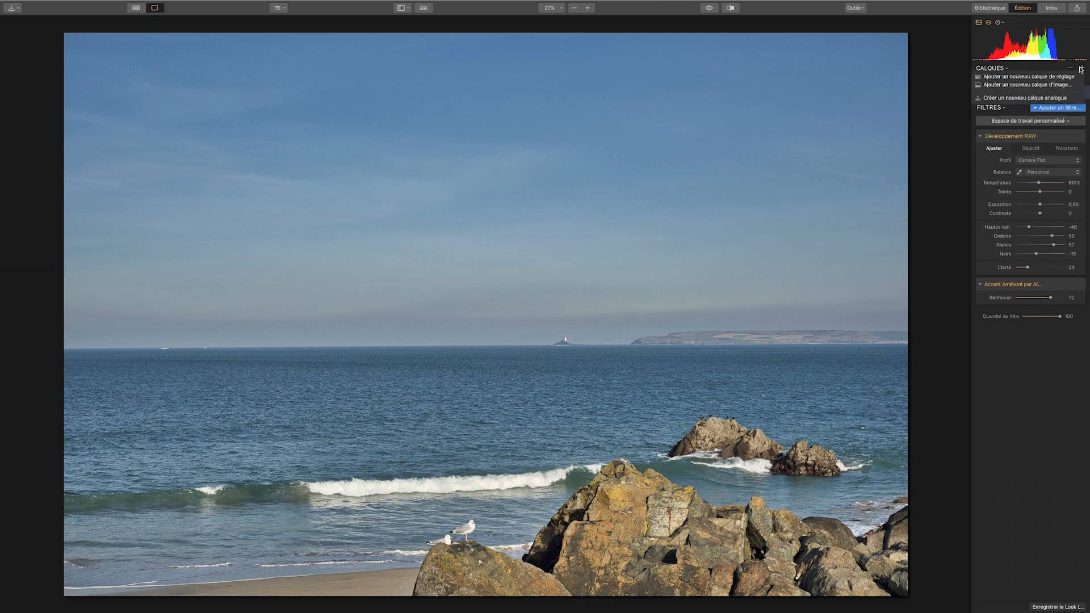
pyautogui.click(1057, 87)
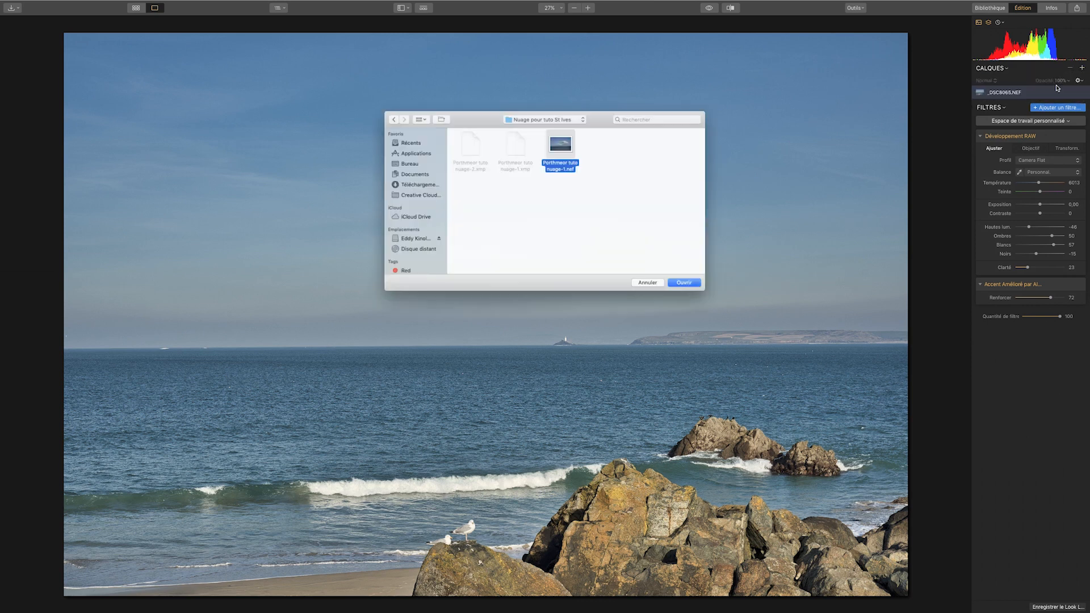
pyautogui.click(697, 288)
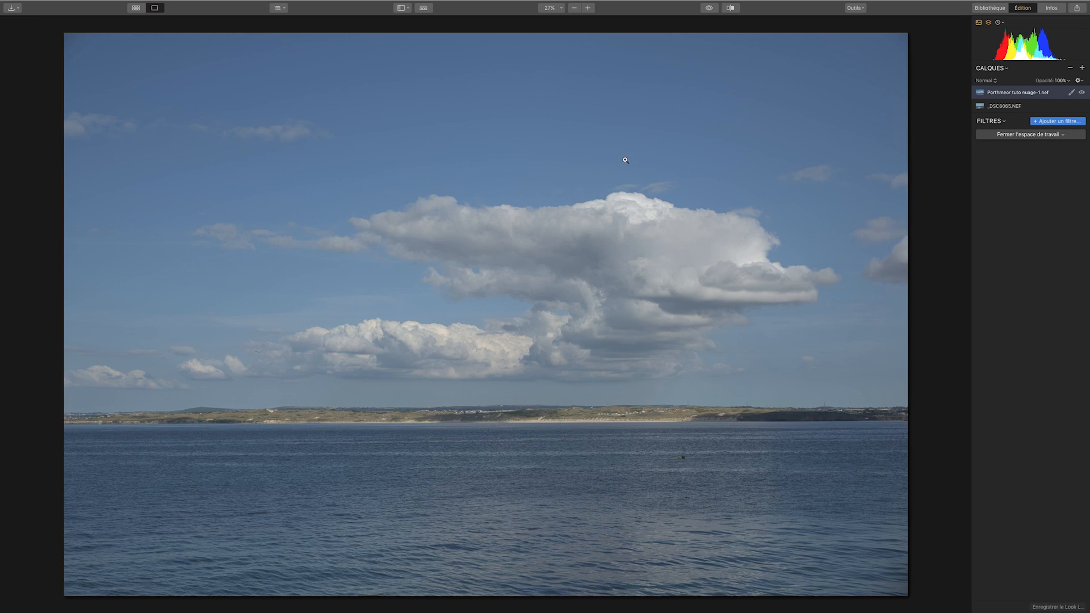
# Step: Free-transform the cloud layer, moving it up and stretching its height to about 5597 while keeping it level
pyautogui.click(862, 12)
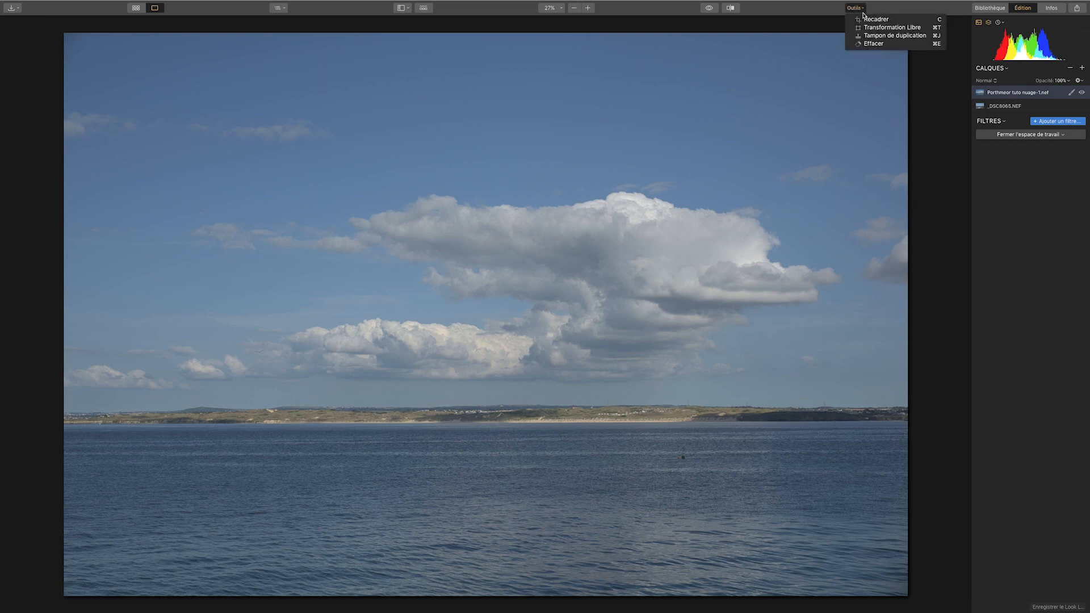
pyautogui.click(889, 27)
pyautogui.moveTo(696, 383); pyautogui.dragTo(689, 239)
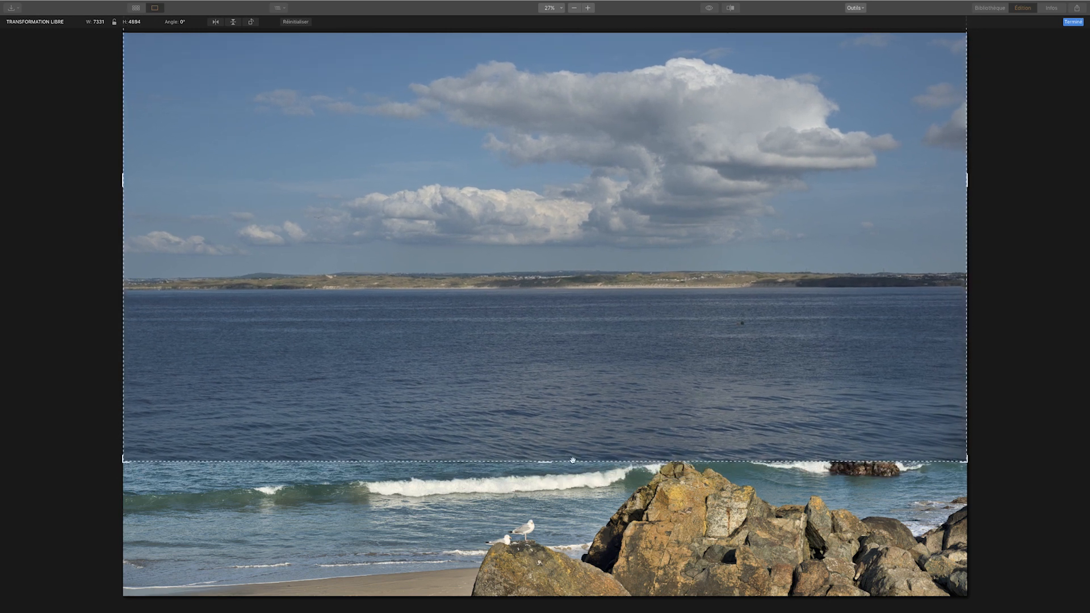
pyautogui.moveTo(549, 464); pyautogui.dragTo(551, 540)
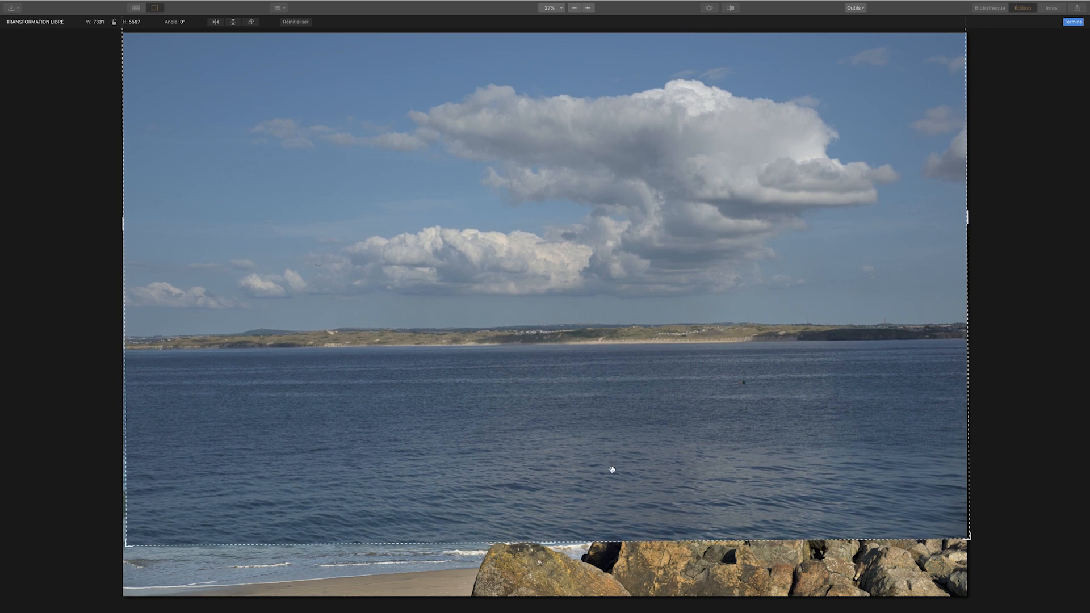
pyautogui.moveTo(975, 217); pyautogui.dragTo(975, 220)
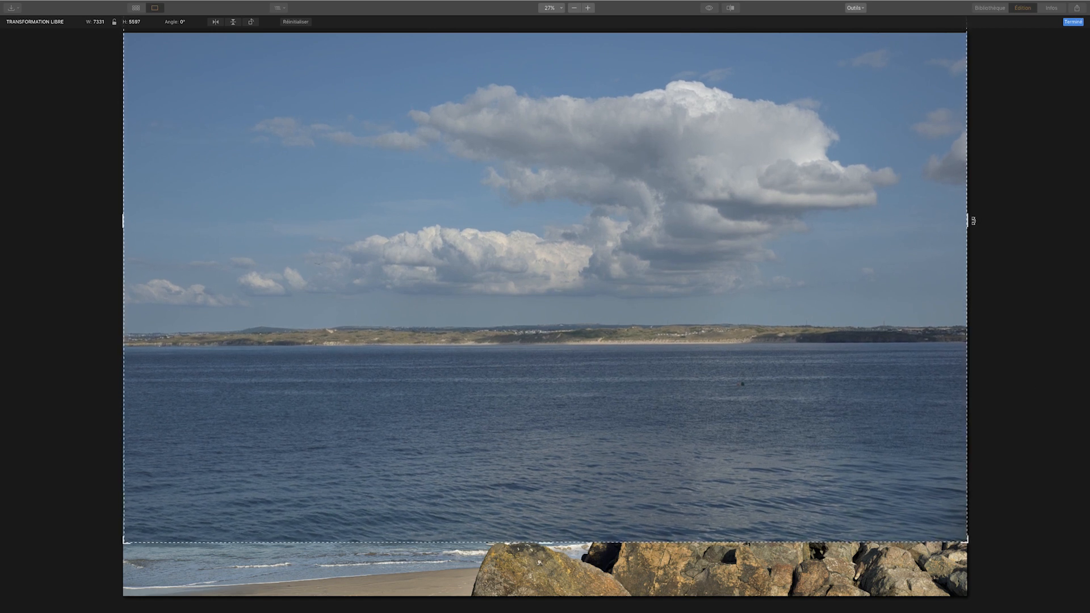
# Step: Try the 90° rotation on the cloud layer, turning it full circle back to upright
pyautogui.click(251, 22)
pyautogui.click(250, 22)
pyautogui.click(252, 24)
pyautogui.click(252, 23)
# Step: Stretch the cloud layer's height to about 5883, keep it aligned with the photo's edges, and apply the transformation
pyautogui.moveTo(544, 543); pyautogui.dragTo(544, 575)
pyautogui.moveTo(487, 431)
pyautogui.mouseDown()
pyautogui.moveTo(555, 431)
pyautogui.moveTo(473, 429)
pyautogui.mouseUp()
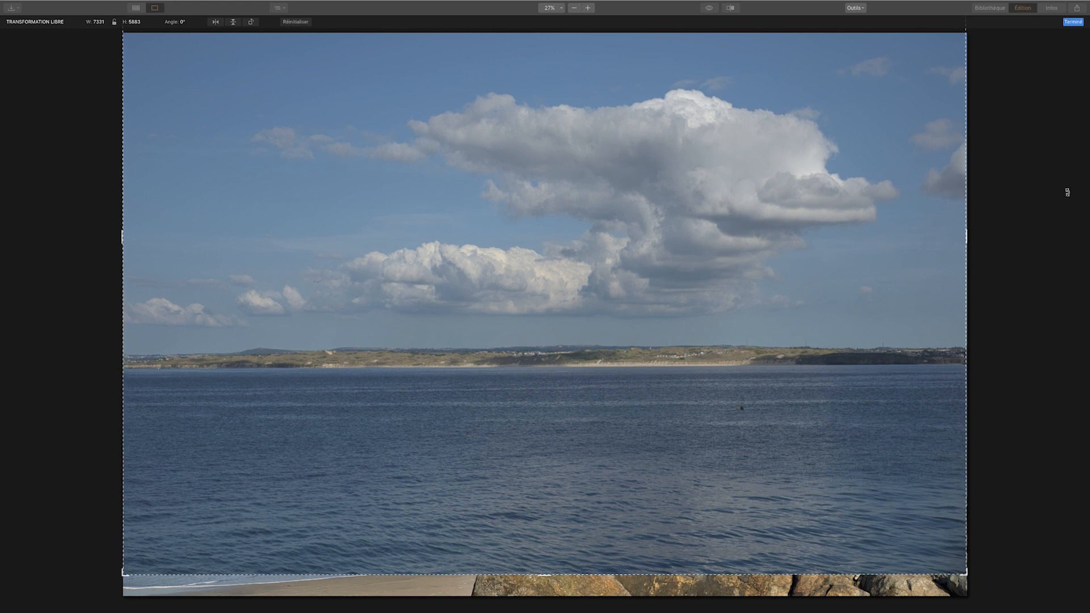
pyautogui.click(1073, 21)
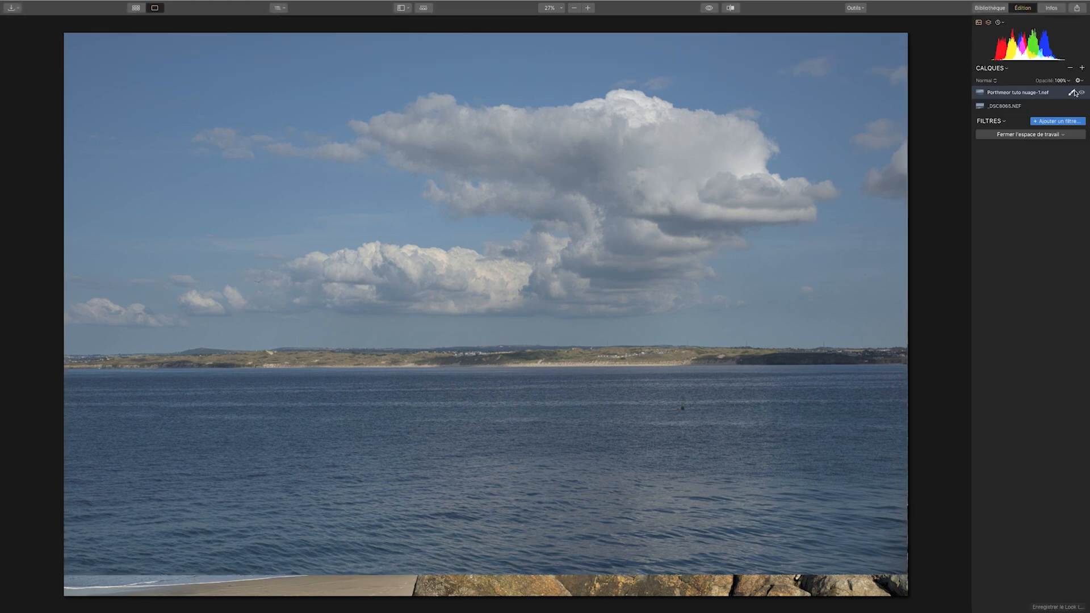
# Step: Mask the cloud layer with a vertical gradient running from the large cloud down to just above the original horizon
pyautogui.click(1073, 93)
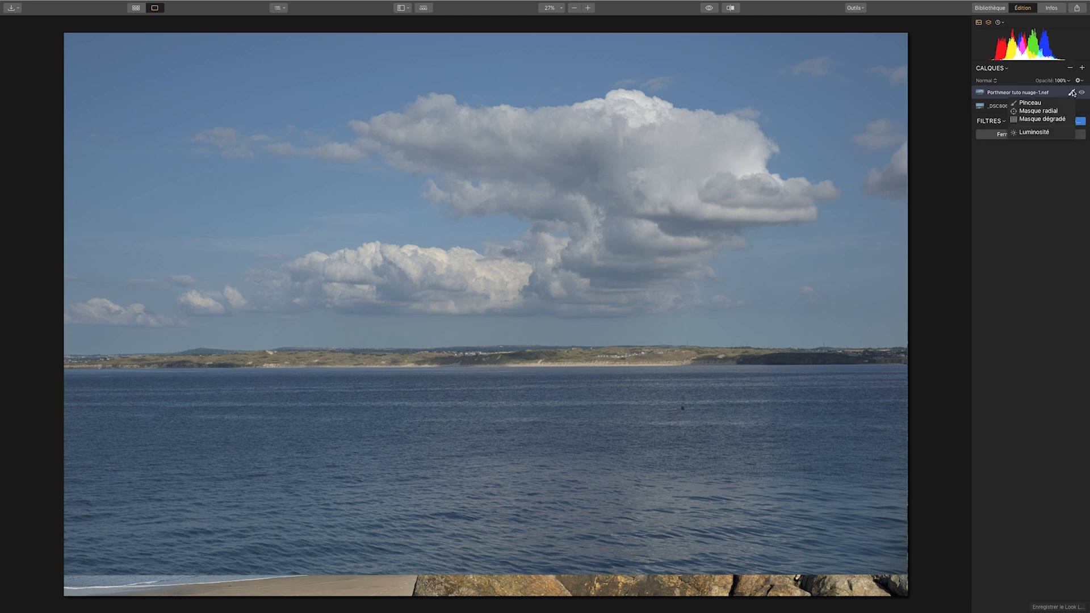
pyautogui.click(1046, 120)
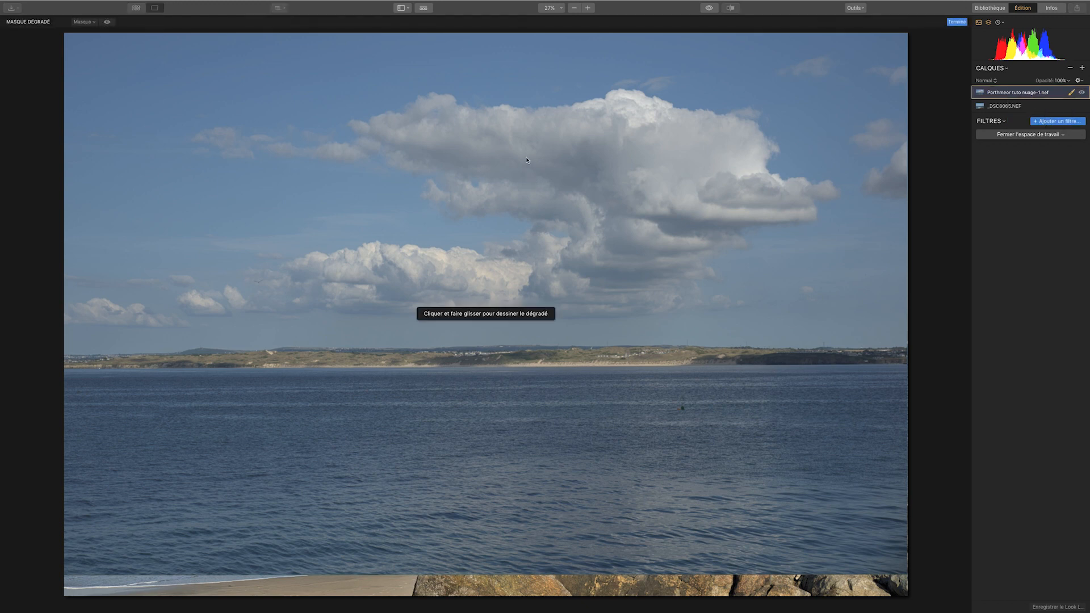
pyautogui.moveTo(527, 160); pyautogui.dragTo(517, 326)
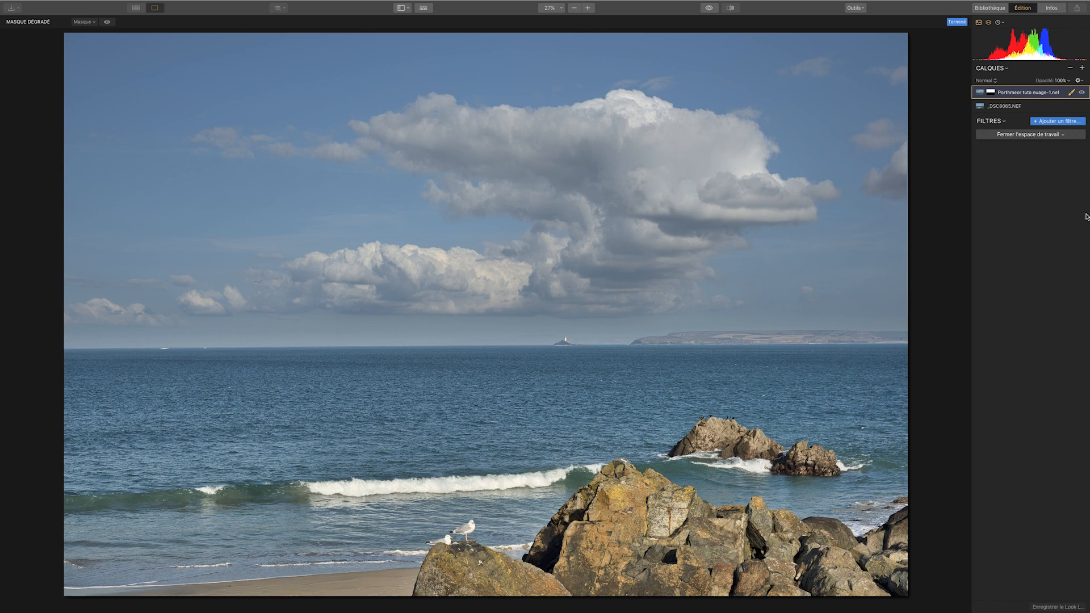
# Step: Compare the composite sky with the original photo by switching the before/after preview several times
pyautogui.click(709, 8)
pyautogui.click(709, 9)
pyautogui.click(708, 9)
pyautogui.click(709, 9)
pyautogui.click(708, 8)
pyautogui.click(708, 9)
pyautogui.click(708, 8)
pyautogui.click(708, 9)
pyautogui.click(709, 9)
pyautogui.click(709, 9)
# Step: Finish the mask and add a Développement RAW filter to the cloud layer with Clarté 60 and Contraste 35
pyautogui.click(1071, 93)
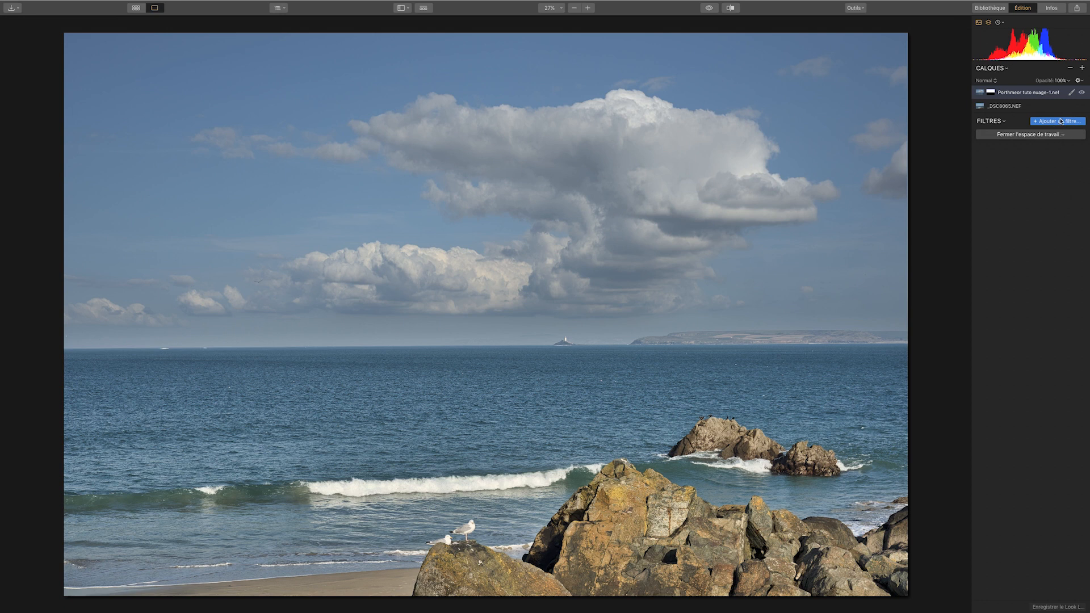
pyautogui.click(1060, 123)
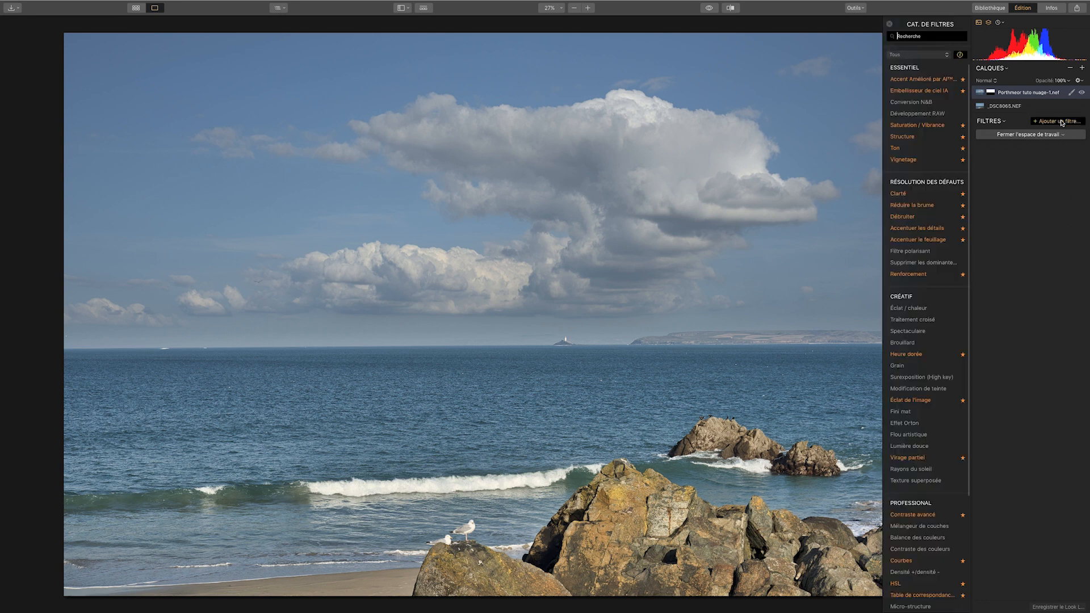
pyautogui.click(913, 115)
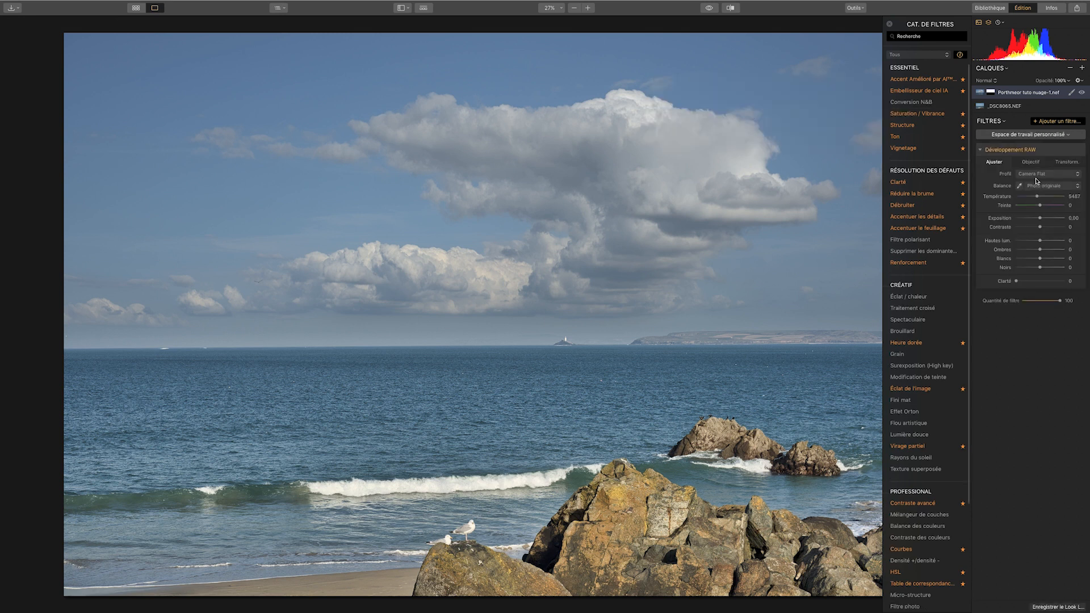
pyautogui.moveTo(1016, 281); pyautogui.dragTo(1046, 280)
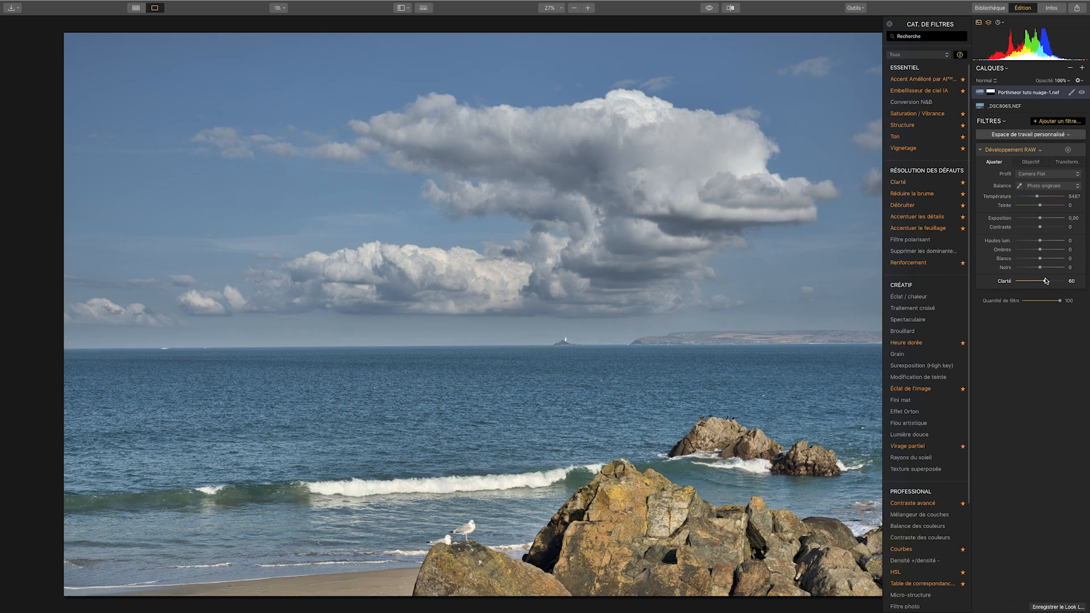
pyautogui.moveTo(1041, 227); pyautogui.dragTo(1050, 227)
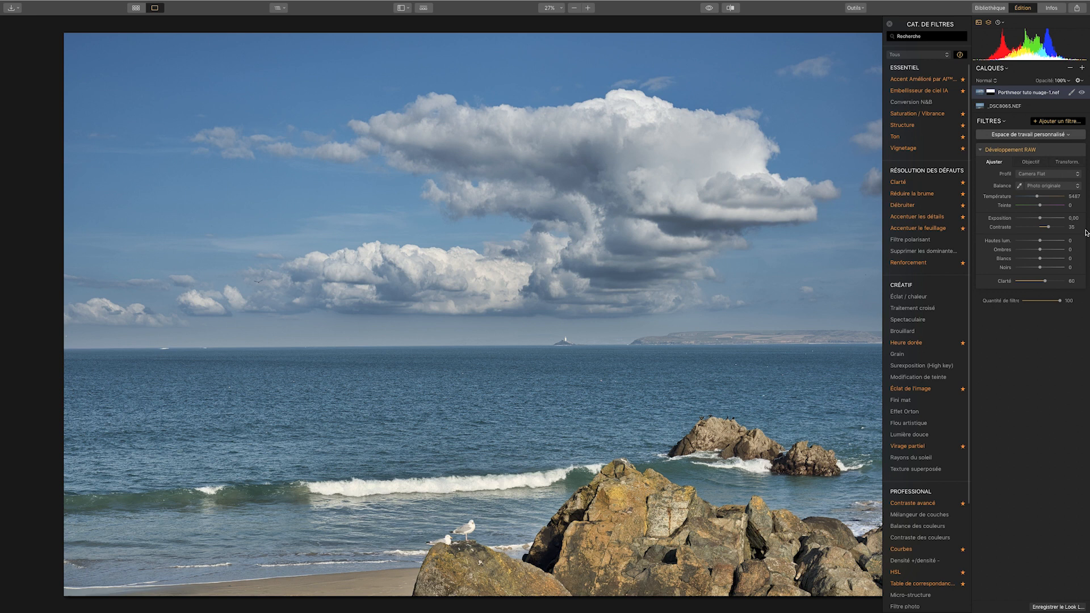
# Step: Add "Porthmeor tuto nuage-1.nef" a second time as a new image layer for the water reflection
pyautogui.click(1083, 69)
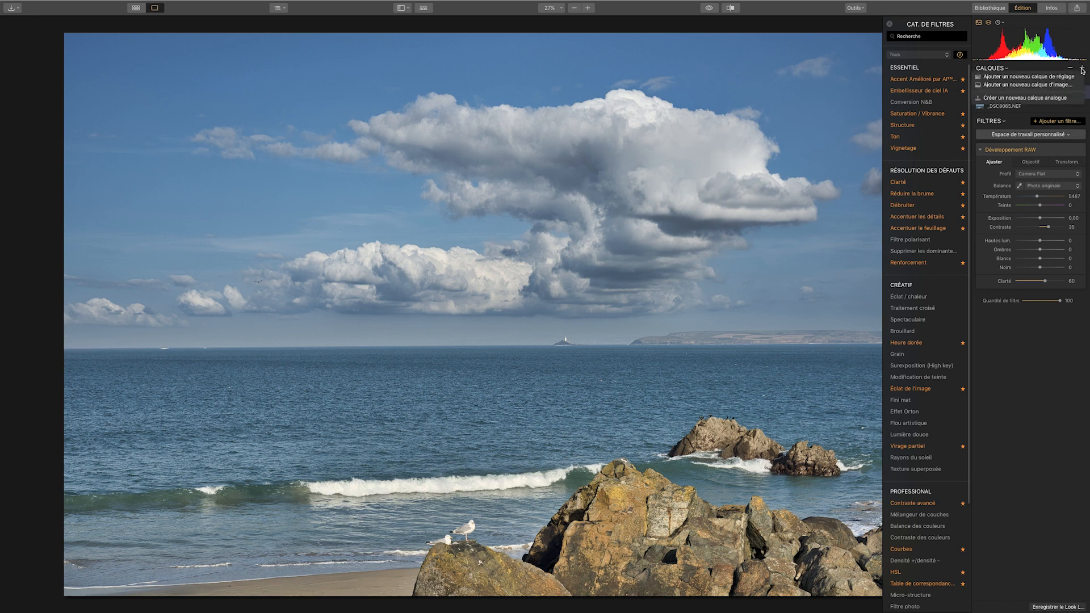
pyautogui.click(1038, 85)
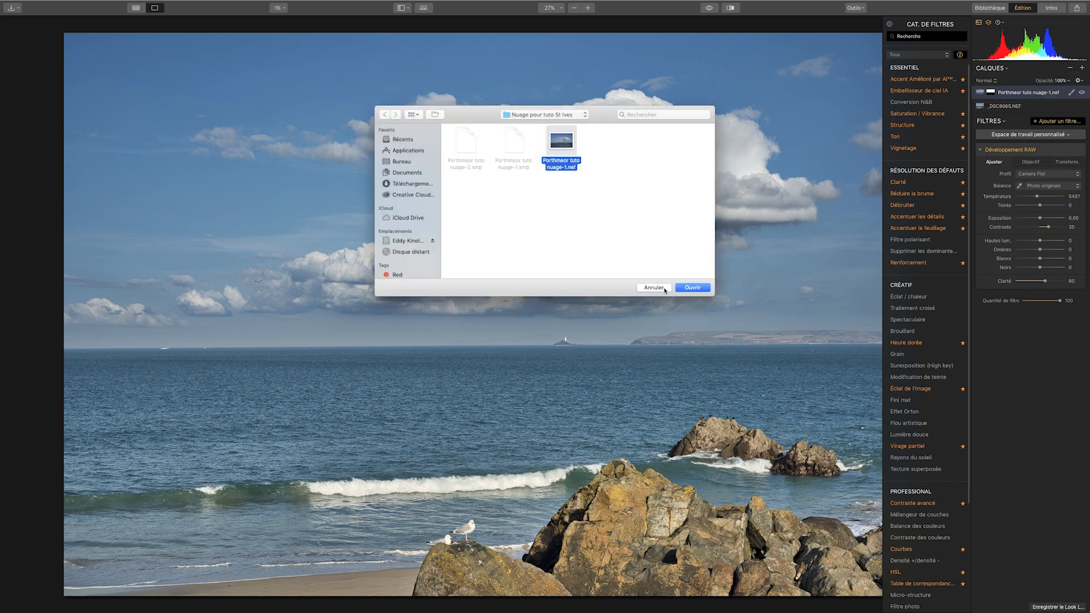
pyautogui.click(687, 288)
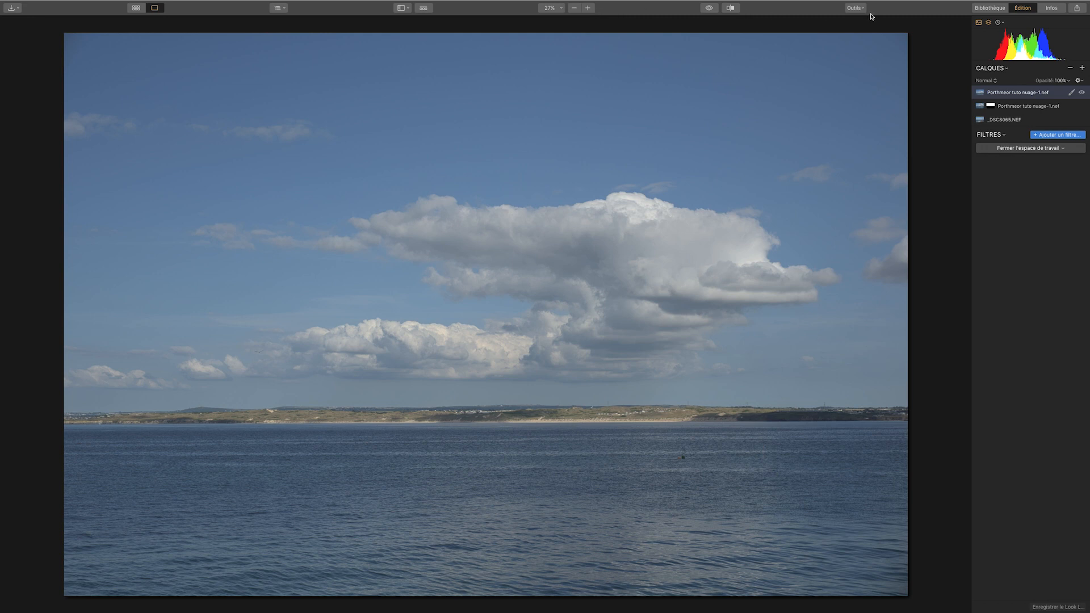
# Step: Free-transform the new layer: flip it vertically, compress its height to about 3151, and place its mirrored clouds over the sea
pyautogui.click(854, 8)
pyautogui.click(876, 29)
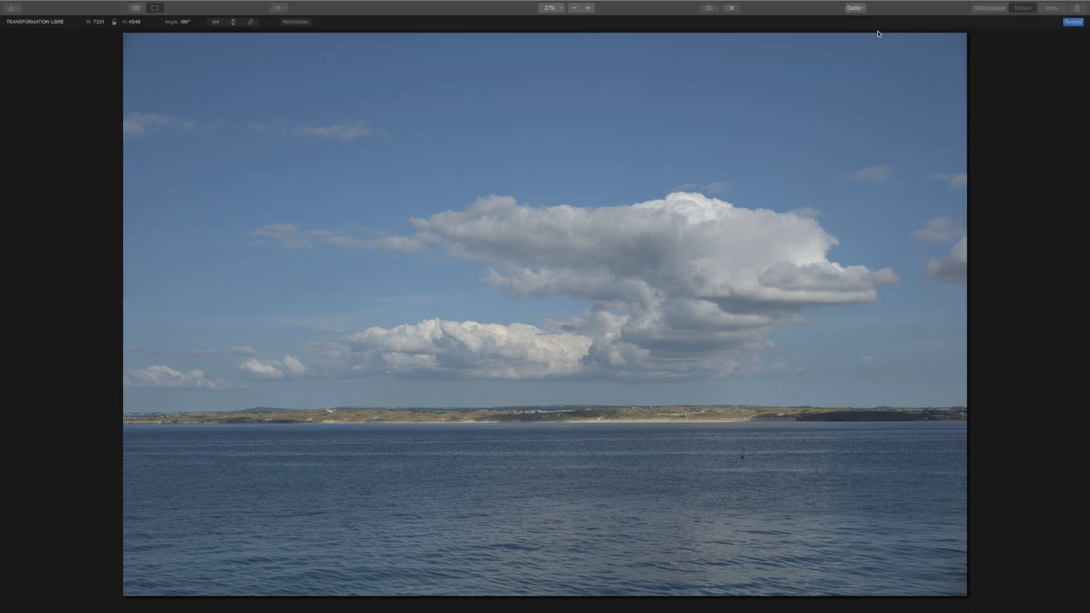
pyautogui.click(233, 21)
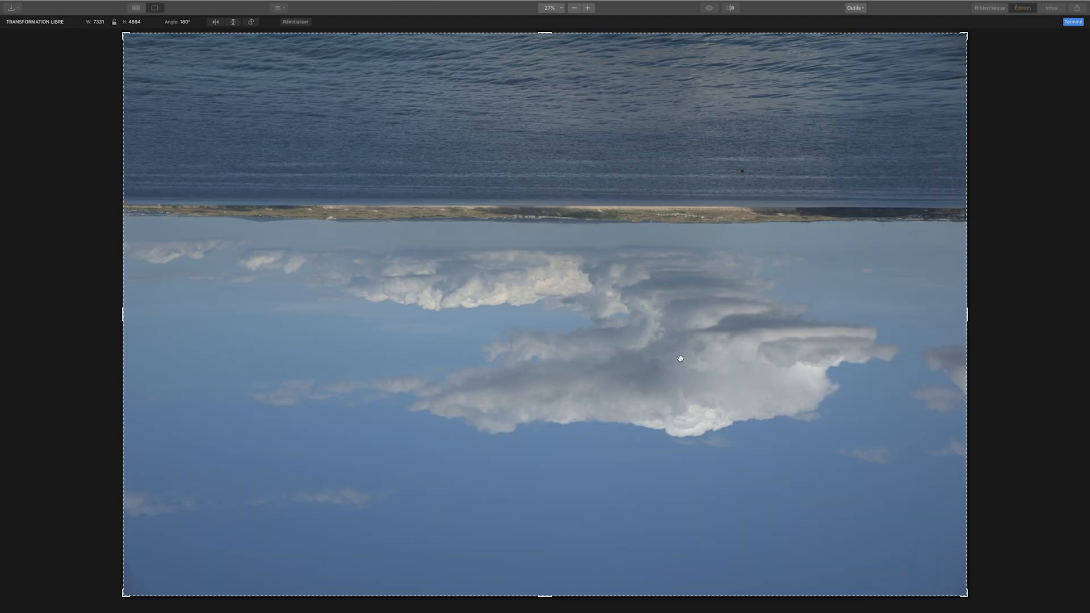
pyautogui.moveTo(566, 298); pyautogui.dragTo(584, 271)
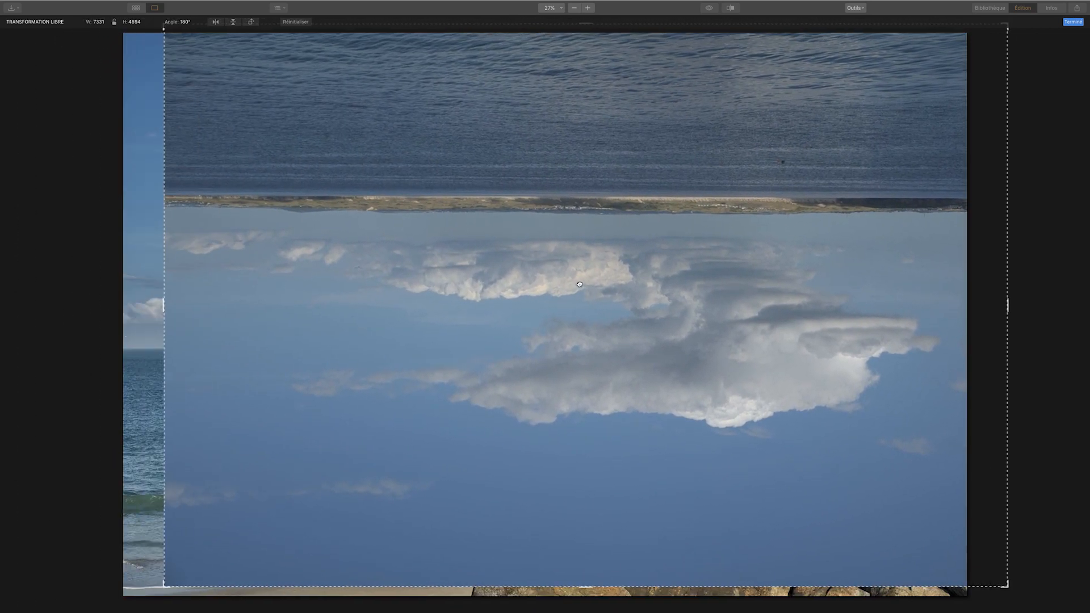
pyautogui.moveTo(584, 587); pyautogui.dragTo(603, 383)
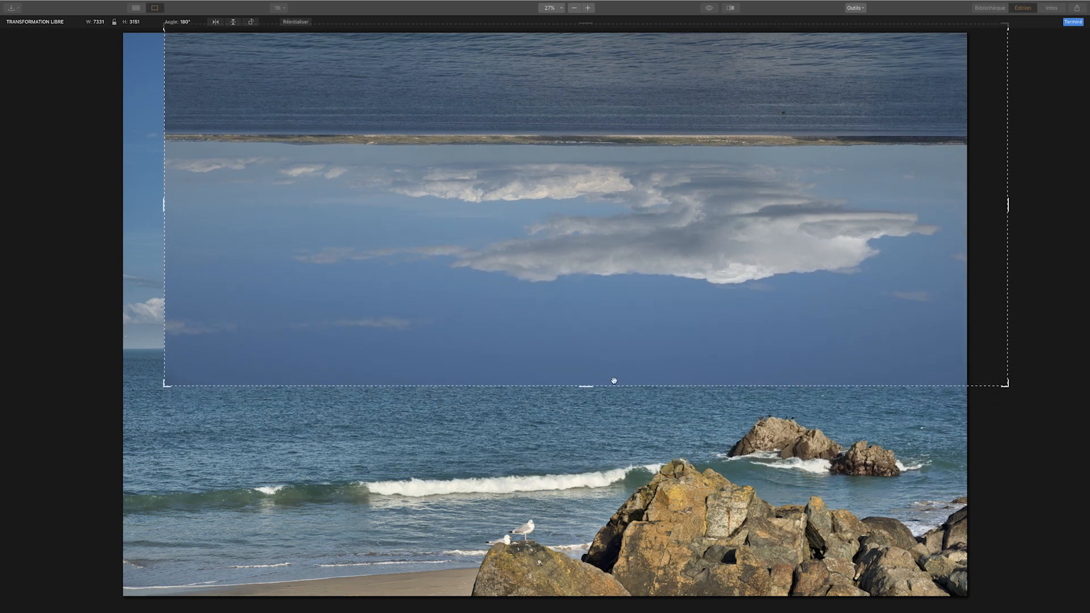
pyautogui.moveTo(704, 257); pyautogui.dragTo(729, 392)
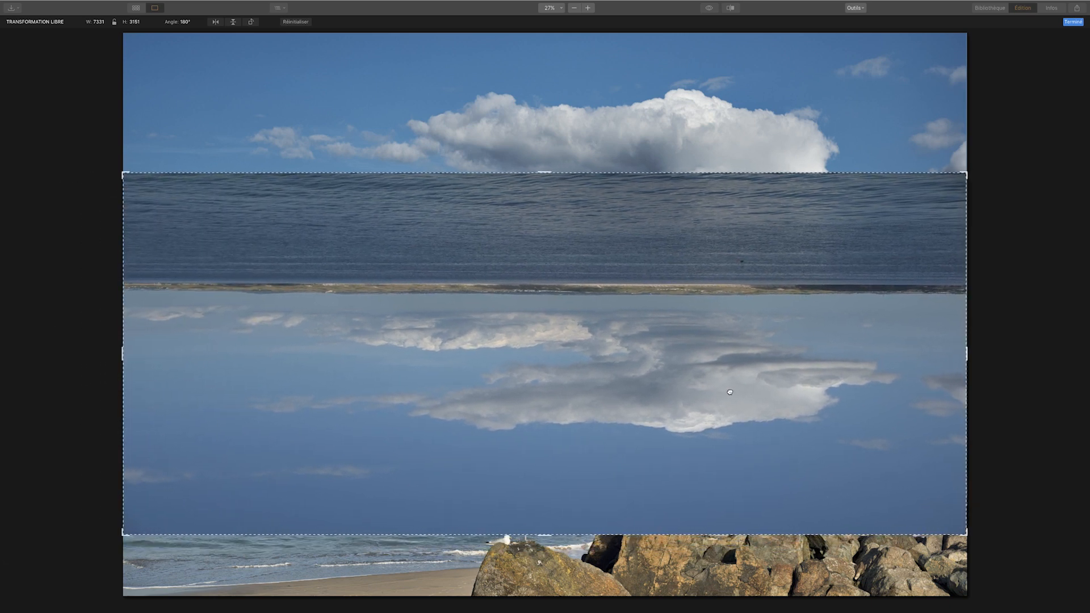
pyautogui.click(1073, 23)
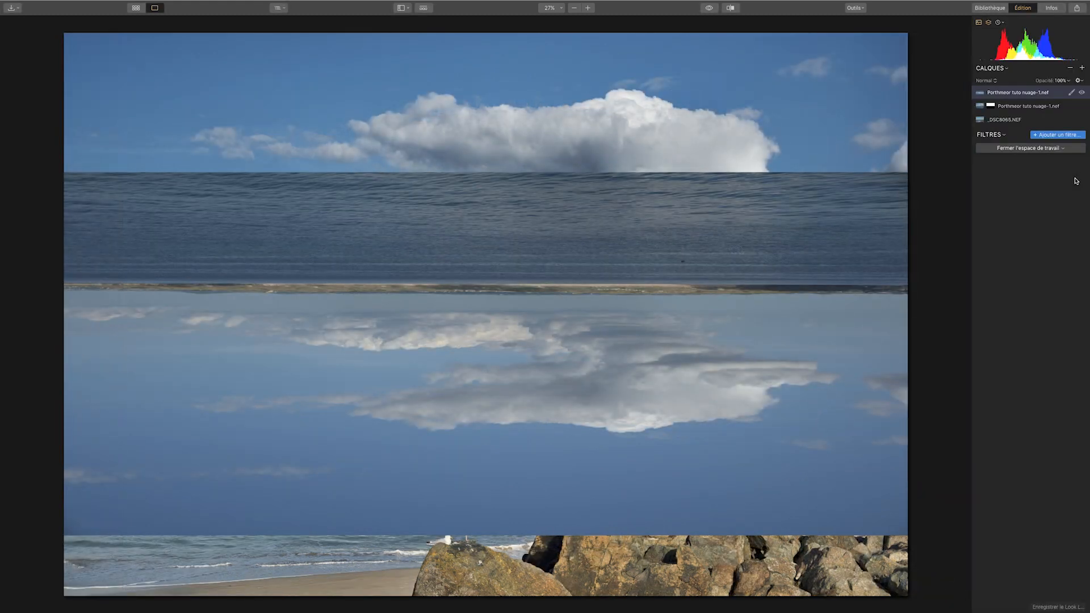
# Step: Mask the flipped layer with an upward gradient from the sea to just below the horizon, leaving only the reflection side
pyautogui.click(1073, 94)
pyautogui.click(1039, 120)
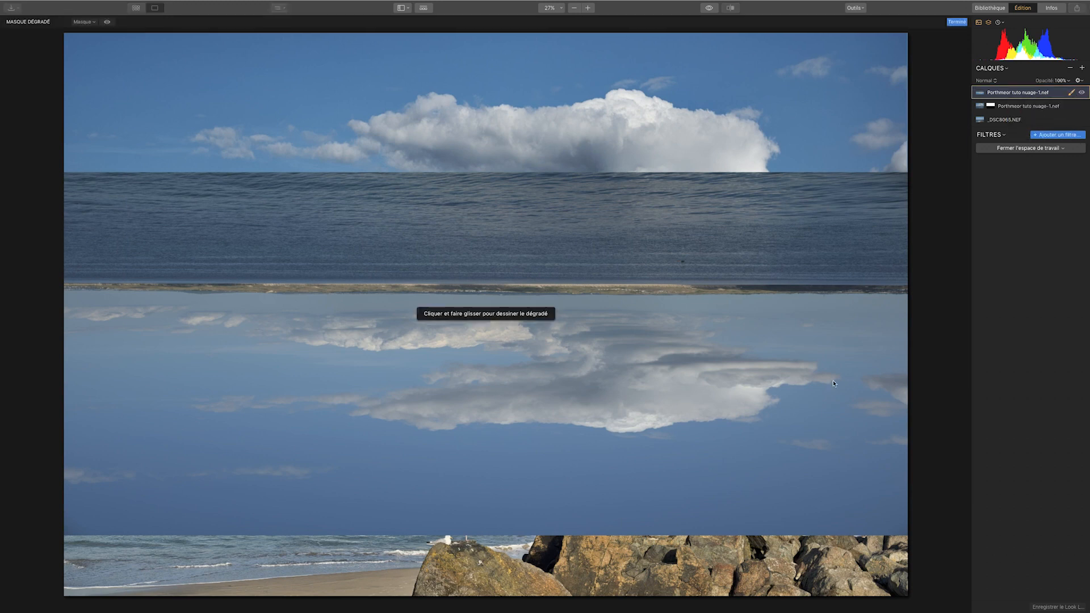
pyautogui.moveTo(532, 464); pyautogui.dragTo(545, 358)
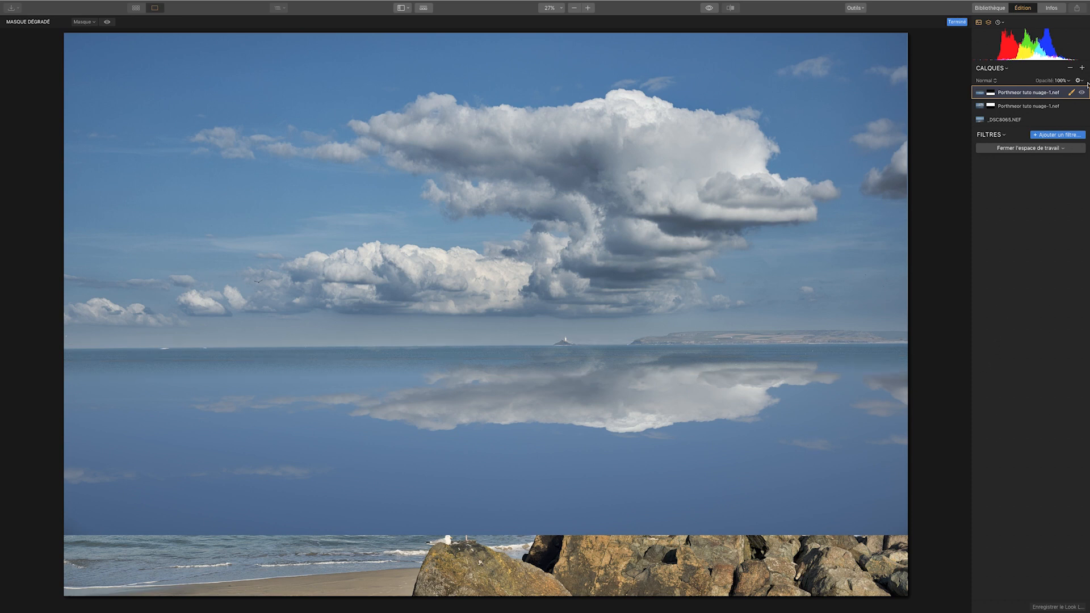
pyautogui.click(1072, 93)
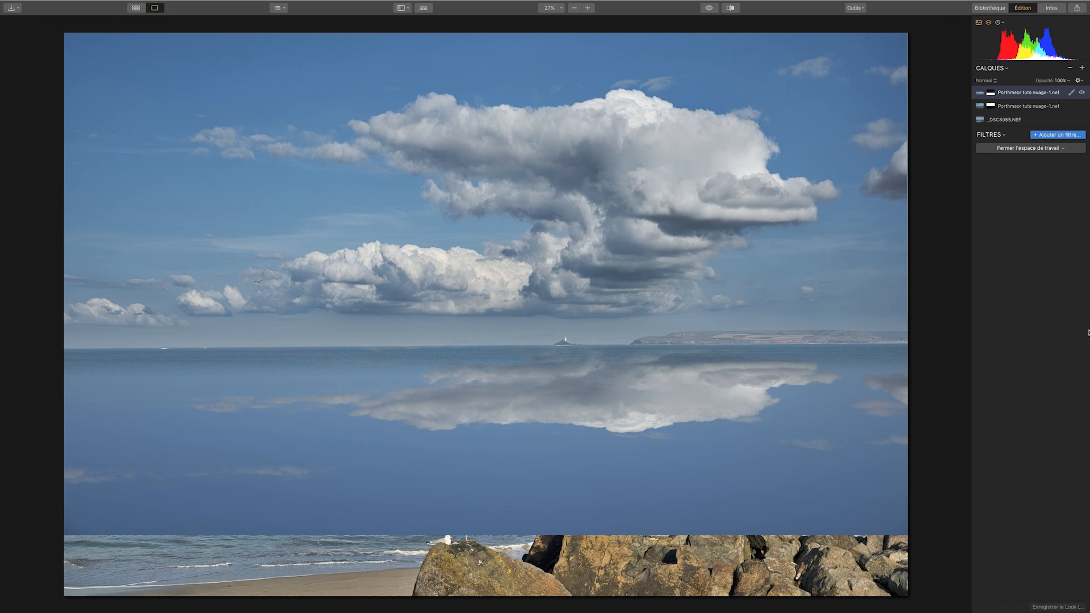
# Step: Erase the reflection layer's mask with the brush over the rocks, waves and surrounding water, keeping the reflected cloud
pyautogui.click(1072, 92)
pyautogui.click(1041, 104)
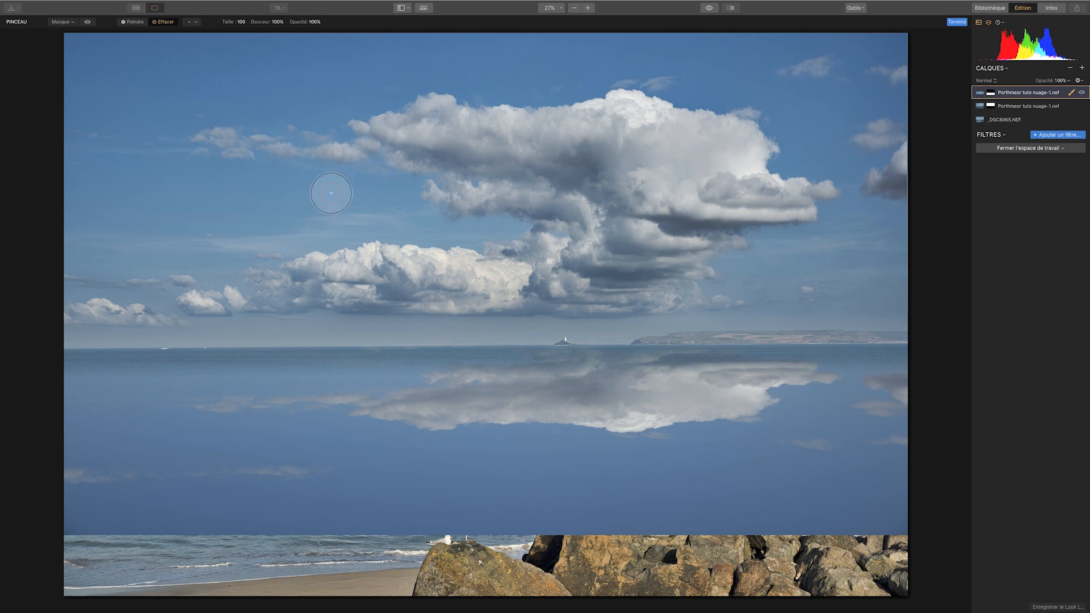
pyautogui.moveTo(576, 524)
pyautogui.mouseDown()
pyautogui.moveTo(917, 523)
pyautogui.moveTo(562, 523)
pyautogui.moveTo(698, 498)
pyautogui.moveTo(429, 524)
pyautogui.moveTo(619, 492)
pyautogui.moveTo(270, 508)
pyautogui.moveTo(189, 528)
pyautogui.moveTo(821, 477)
pyautogui.moveTo(715, 458)
pyautogui.moveTo(807, 443)
pyautogui.moveTo(806, 416)
pyautogui.moveTo(211, 439)
pyautogui.moveTo(113, 393)
pyautogui.moveTo(345, 370)
pyautogui.moveTo(69, 427)
pyautogui.moveTo(591, 445)
pyautogui.mouseUp()
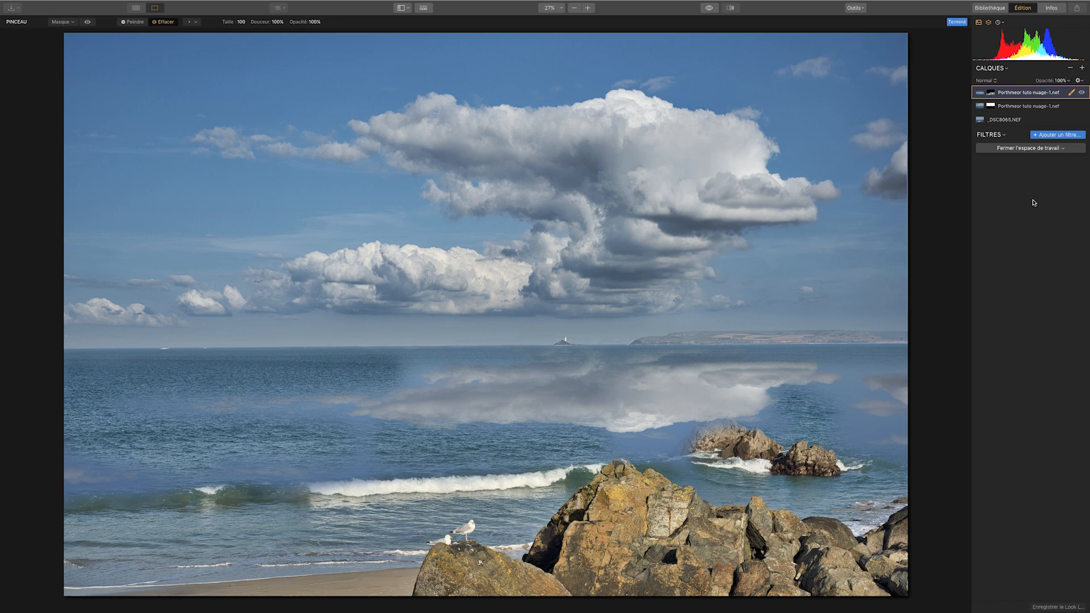
# Step: Soften the reflection layer with a Structure filter at Quantité -72 and a Luminosité / Contraste filter at Contraste -100
pyautogui.click(1064, 137)
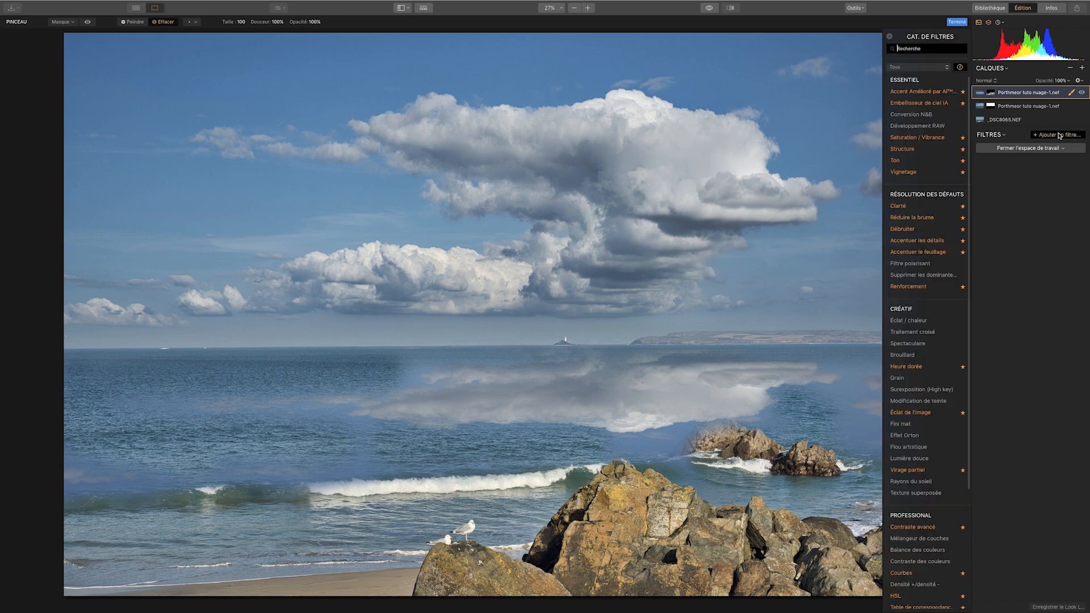
pyautogui.click(926, 149)
pyautogui.moveTo(1042, 179); pyautogui.dragTo(1012, 178)
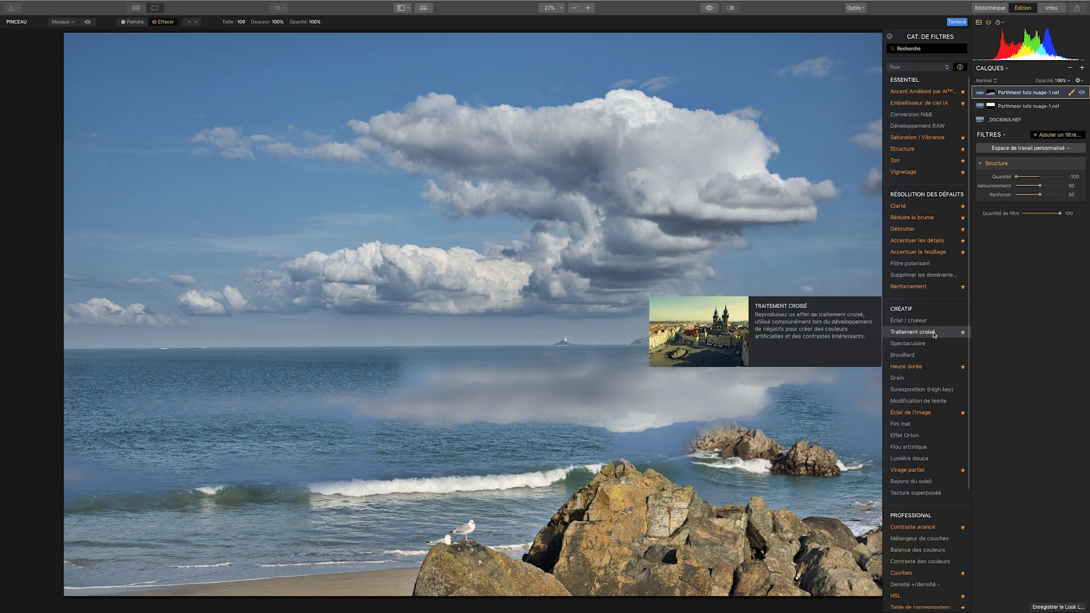
pyautogui.scroll(-5, 934, 328)
pyautogui.click(919, 545)
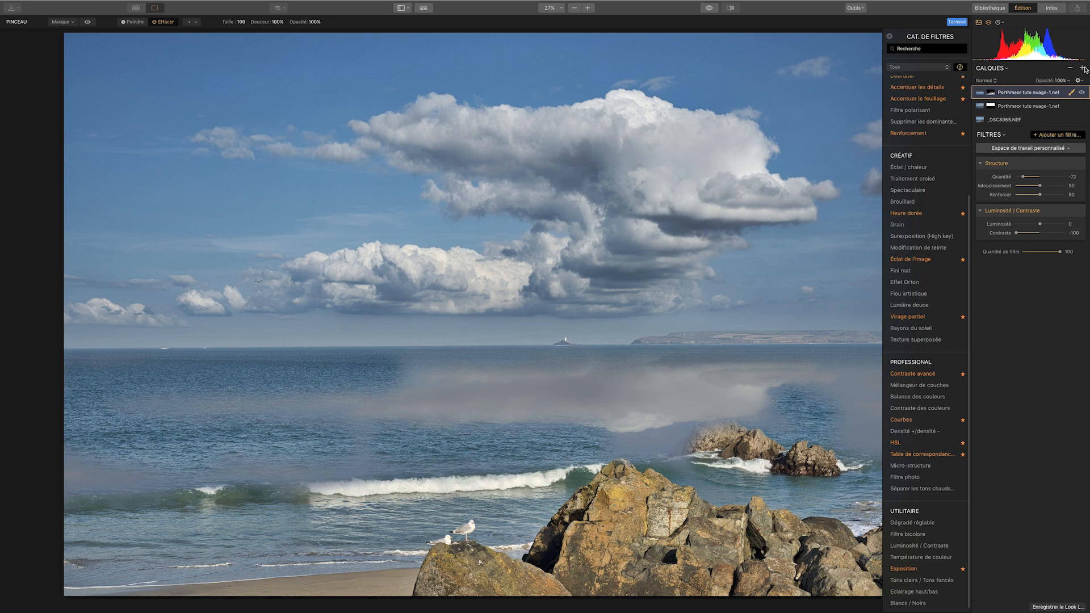
# Step: Lower the reflection layer's opacity to 55%
pyautogui.click(1061, 80)
pyautogui.moveTo(1062, 92); pyautogui.dragTo(1046, 94)
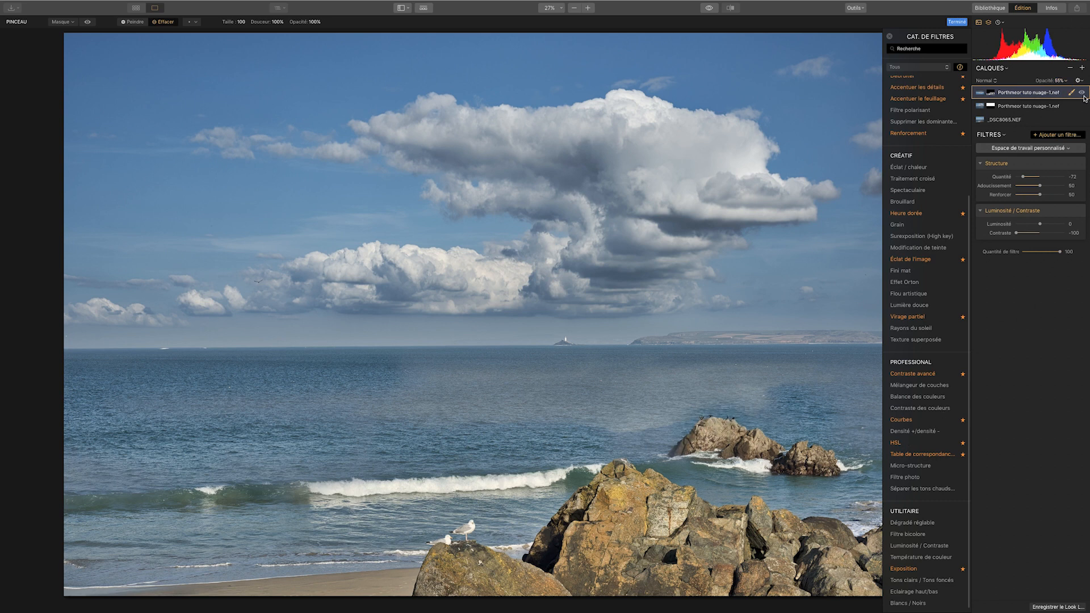
# Step: Compare the composite with the original, and set the reflection layer's opacity to 45%
pyautogui.click(708, 8)
pyautogui.click(708, 8)
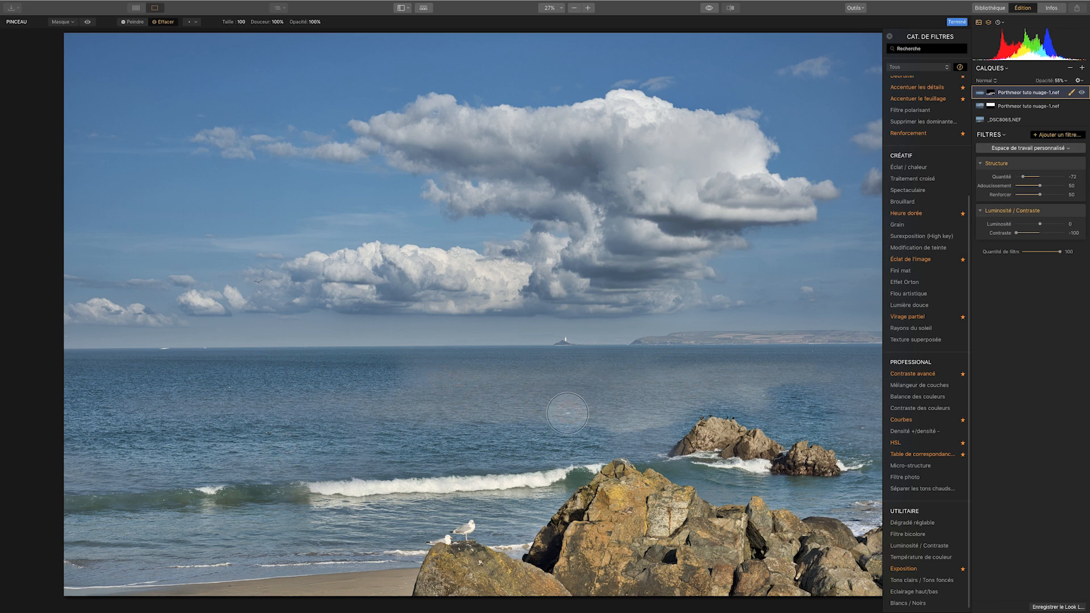
pyautogui.click(1064, 81)
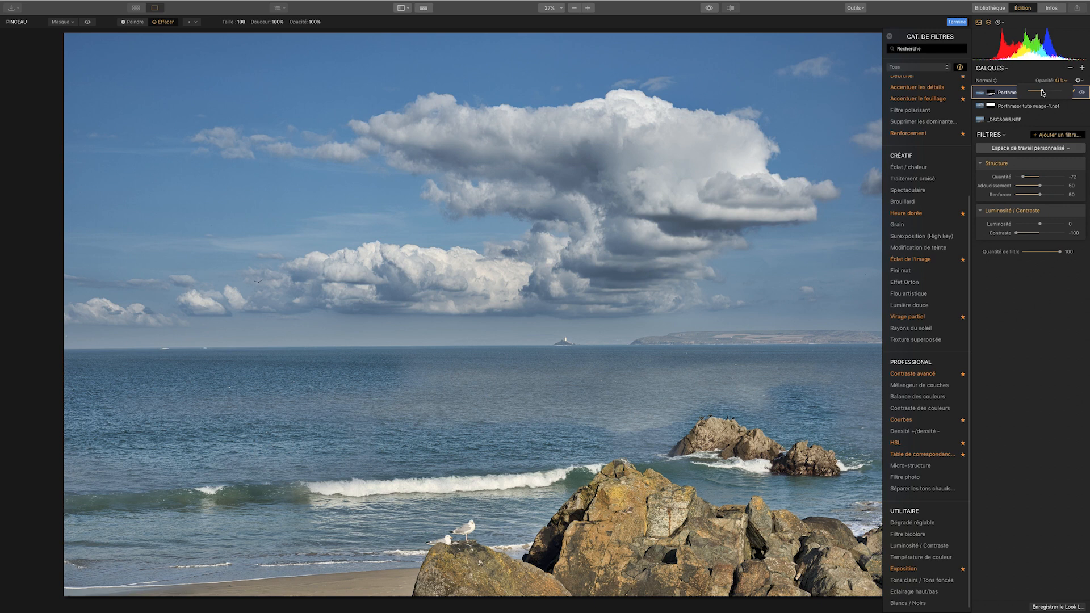
pyautogui.moveTo(1041, 93); pyautogui.dragTo(1044, 93)
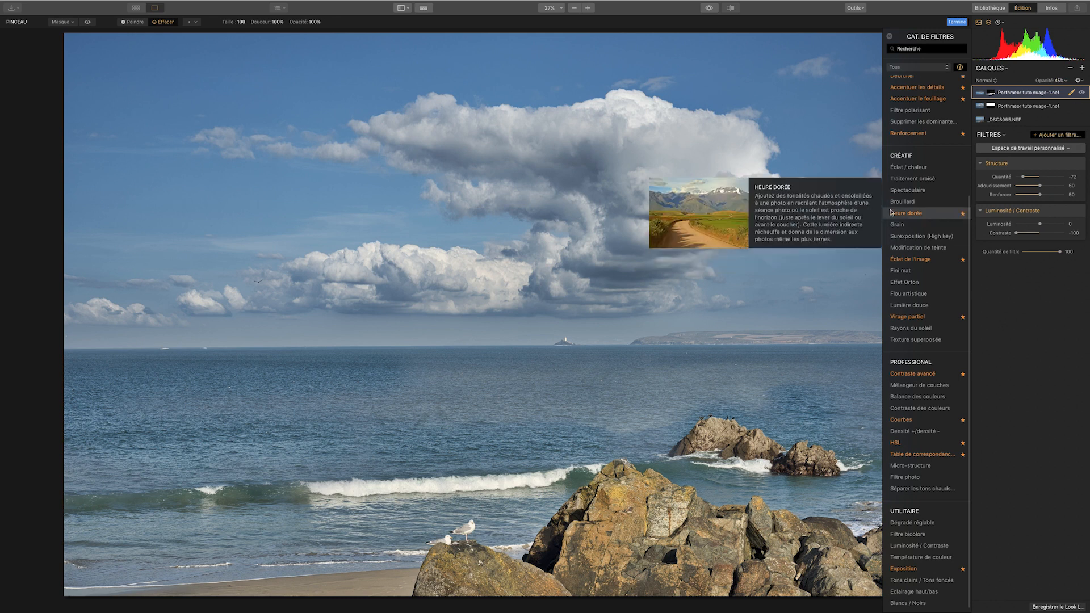
# Step: Add a new adjustment layer on top of the stack and give it a Courbes filter
pyautogui.click(1083, 68)
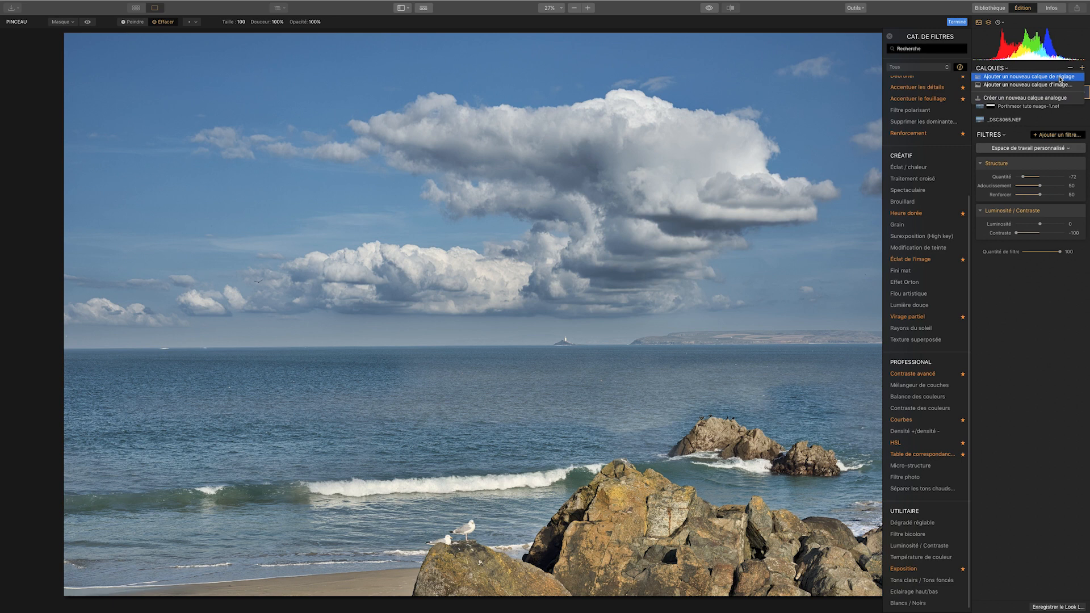
pyautogui.click(1060, 77)
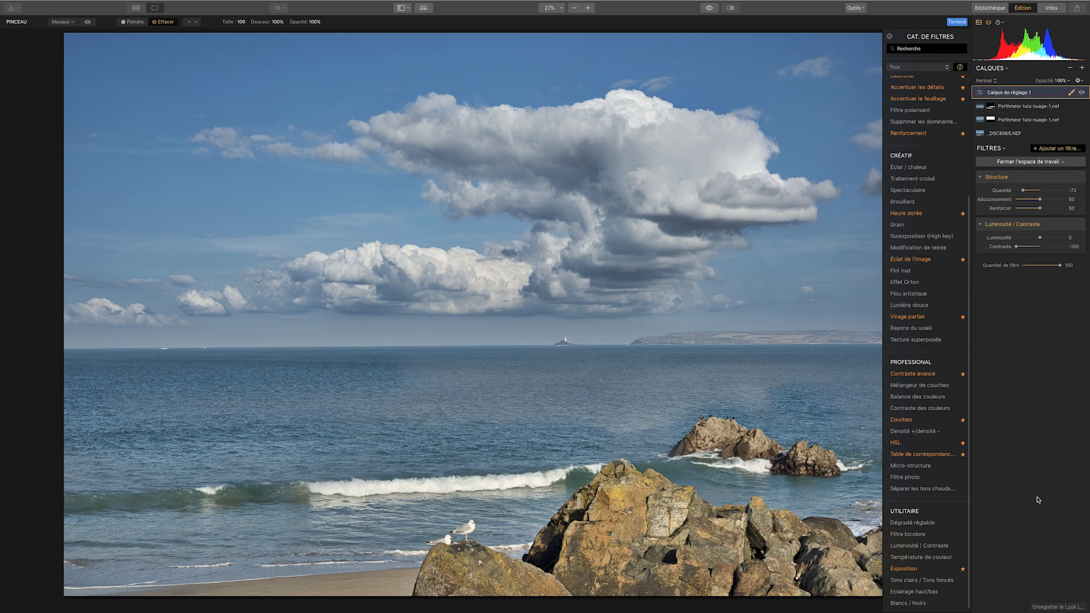
pyautogui.click(907, 423)
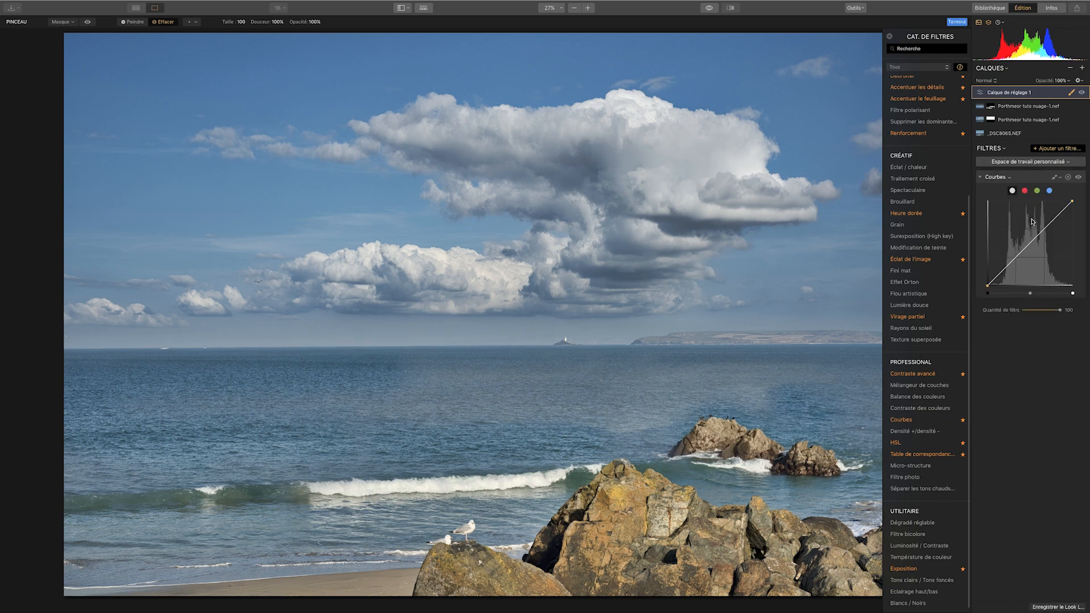
# Step: Warm the image with the channel curves by slightly lowering the blue and green midtones and slightly raising the red midtones
pyautogui.click(1050, 191)
pyautogui.moveTo(1034, 243); pyautogui.dragTo(1036, 243)
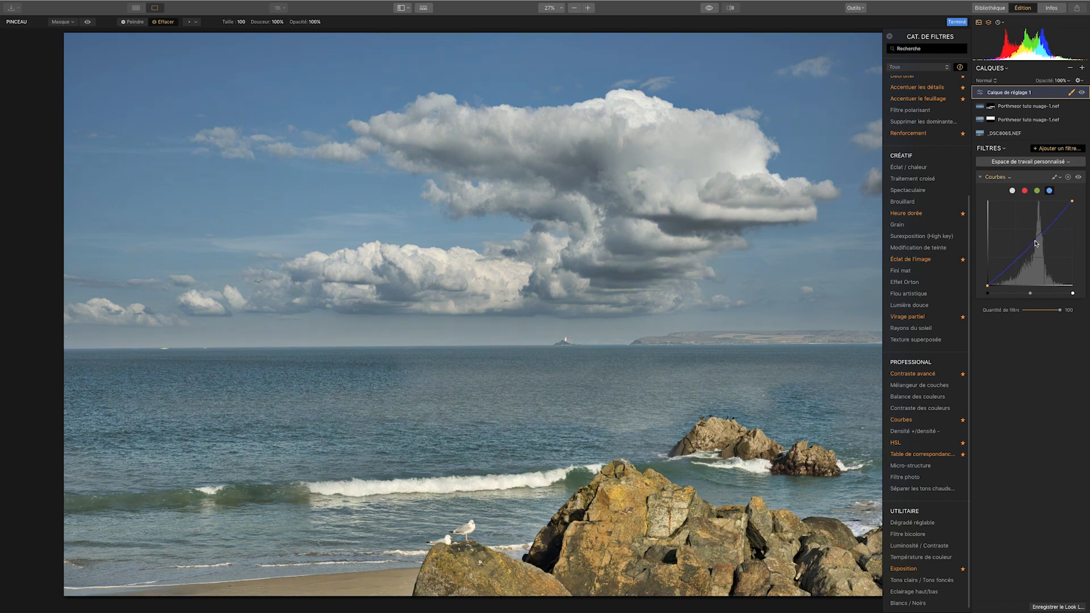
pyautogui.click(1037, 191)
pyautogui.moveTo(1035, 243); pyautogui.dragTo(1036, 241)
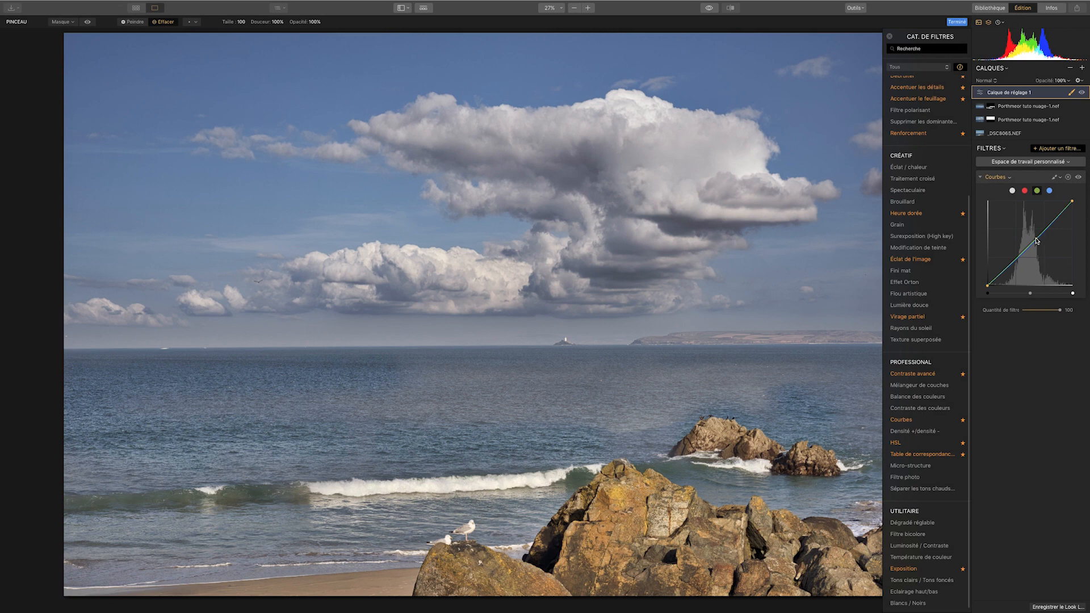
pyautogui.click(1024, 191)
pyautogui.moveTo(1032, 244); pyautogui.dragTo(1032, 241)
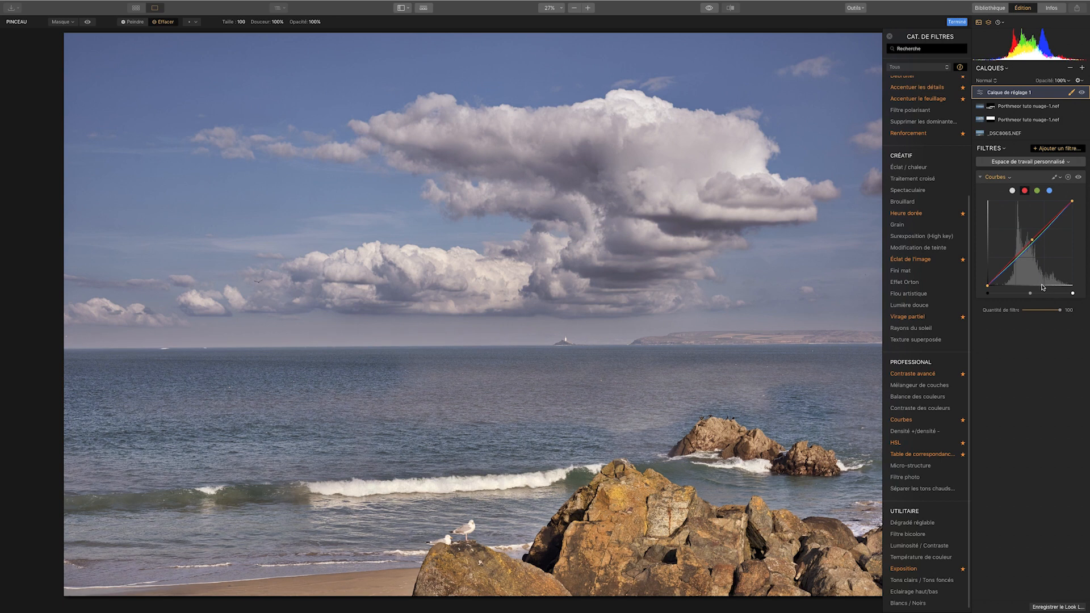
# Step: Shape the overall curve into a gentle S by anchoring the midtones and slightly lowering the shadows
pyautogui.click(1015, 192)
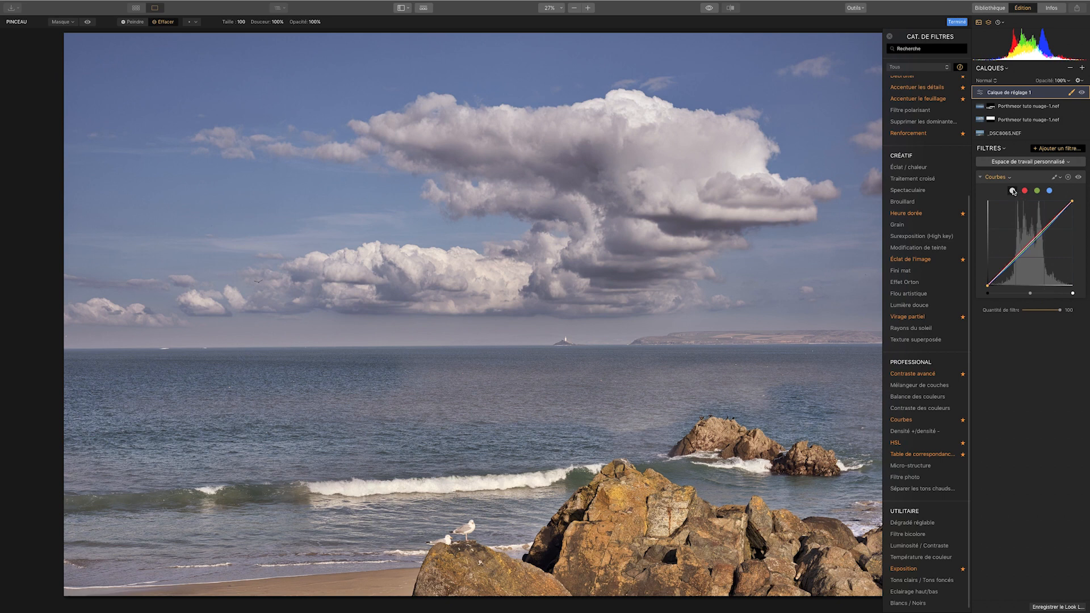
pyautogui.click(1036, 241)
pyautogui.moveTo(1006, 268); pyautogui.dragTo(1007, 266)
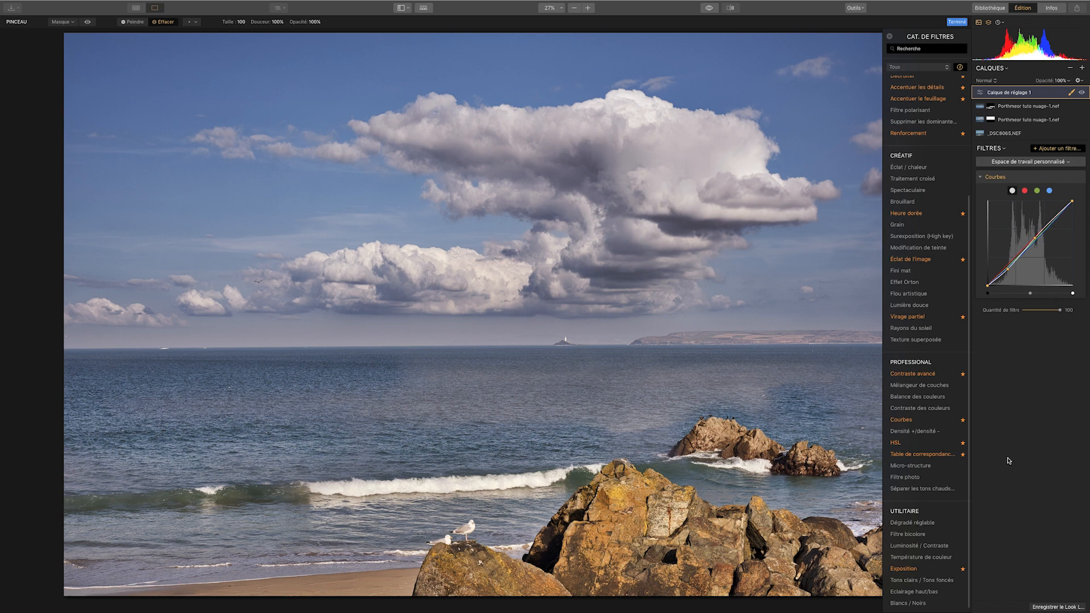
# Step: Add a Virage partiel filter with highlights at Tonalité 47 and Saturation 28
pyautogui.click(915, 320)
pyautogui.moveTo(1021, 347)
pyautogui.mouseDown()
pyautogui.moveTo(1044, 348)
pyautogui.moveTo(1026, 347)
pyautogui.moveTo(1032, 356)
pyautogui.mouseUp()
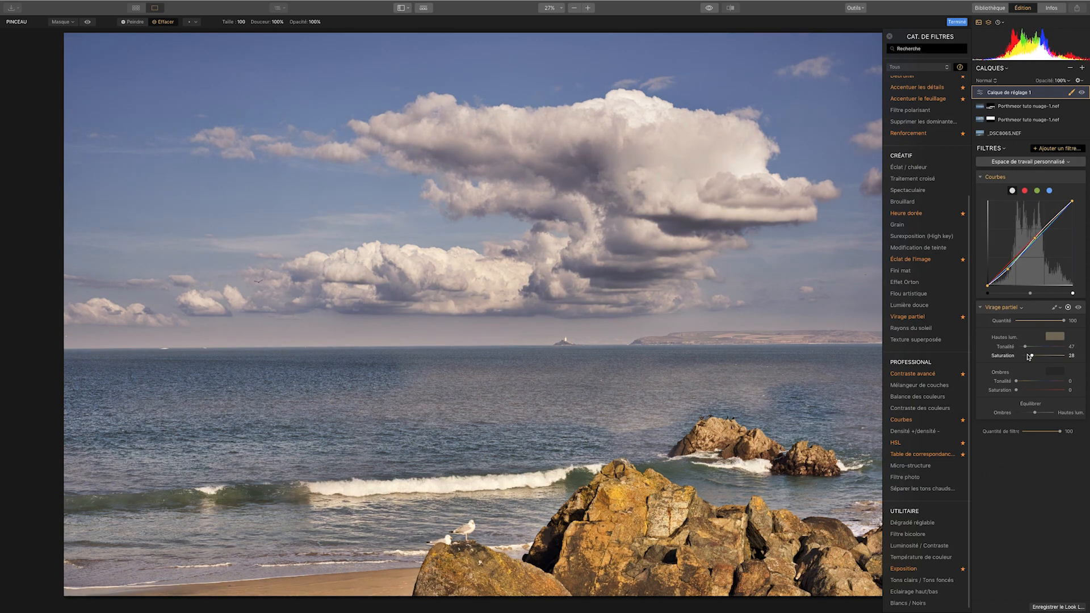
# Step: Add an Exposition filter at -0,70 and compare the image with the original
pyautogui.moveTo(947, 347)
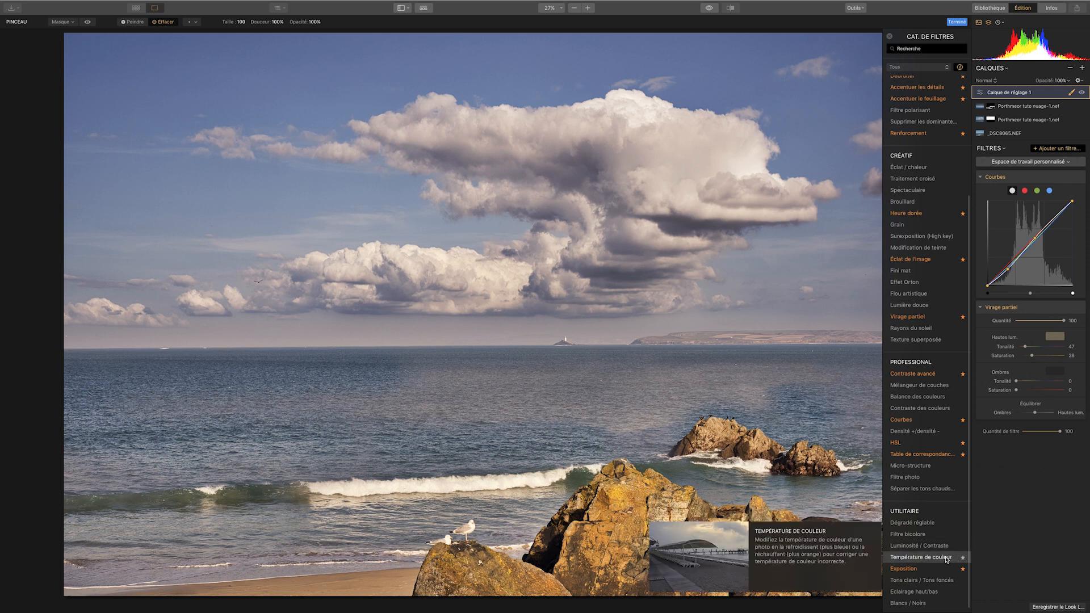
pyautogui.moveTo(937, 588)
pyautogui.click(927, 569)
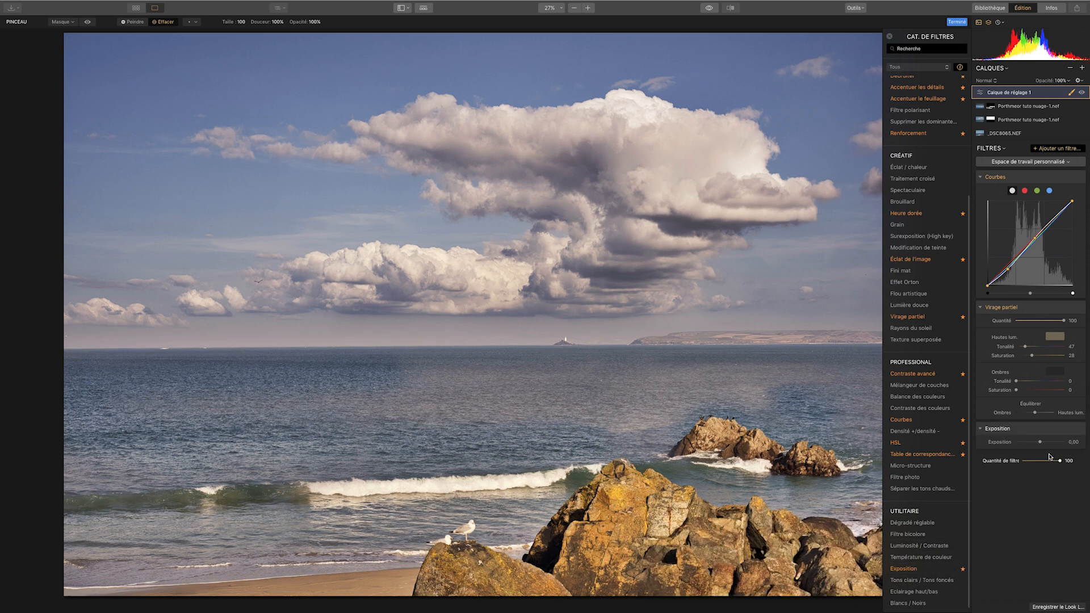
pyautogui.moveTo(1041, 444); pyautogui.dragTo(1037, 444)
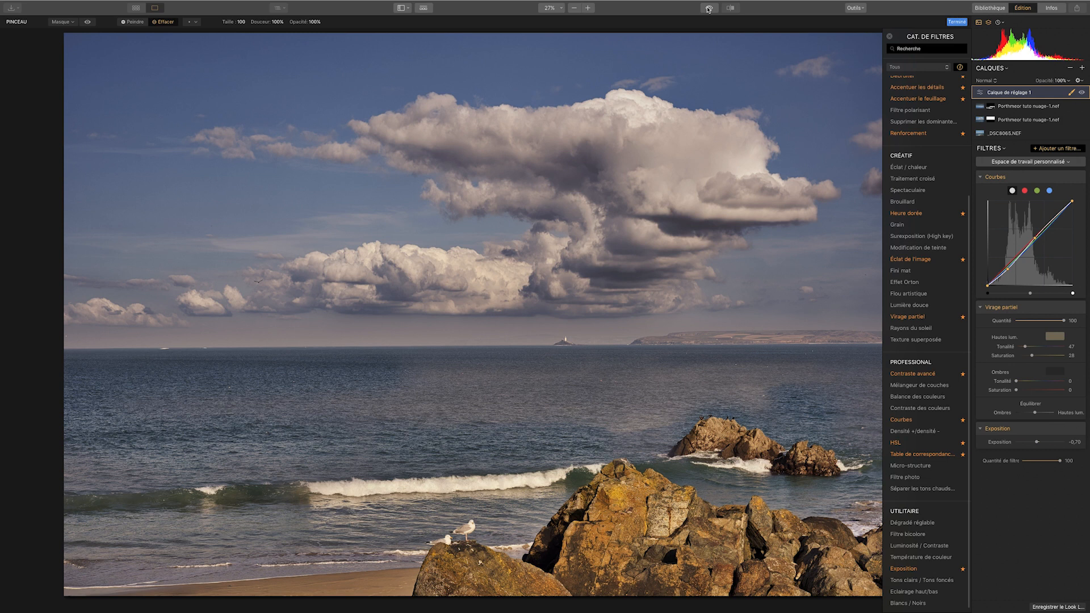
pyautogui.click(708, 8)
# Step: Add a Heure dorée filter with Quantité 29 and Saturation -37
pyautogui.moveTo(951, 539)
pyautogui.scroll(3, 950, 538)
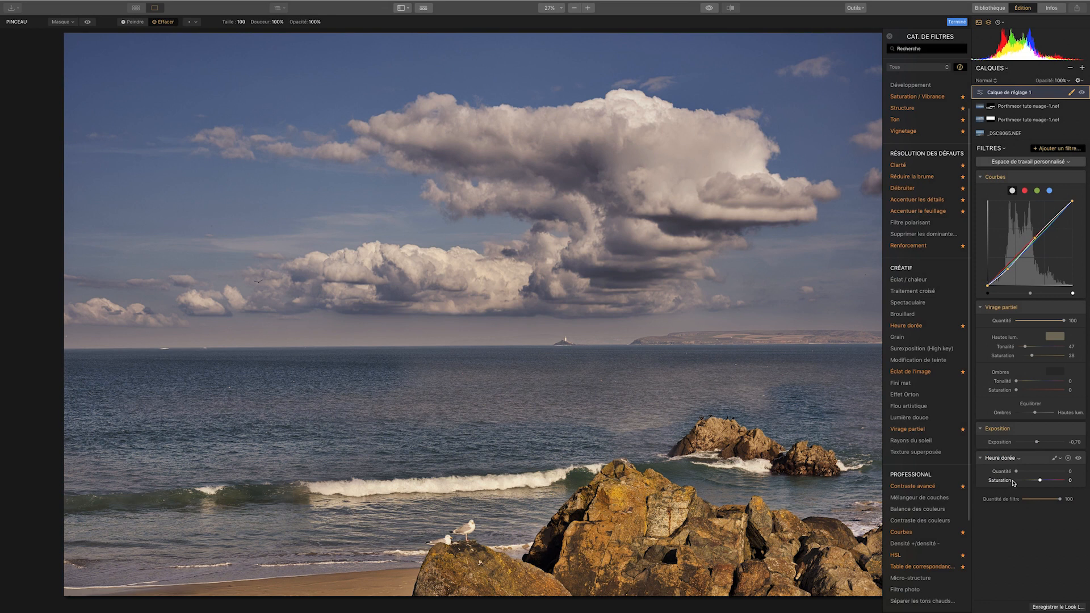
pyautogui.moveTo(1017, 472); pyautogui.dragTo(1046, 471)
pyautogui.moveTo(1043, 470); pyautogui.dragTo(1043, 471)
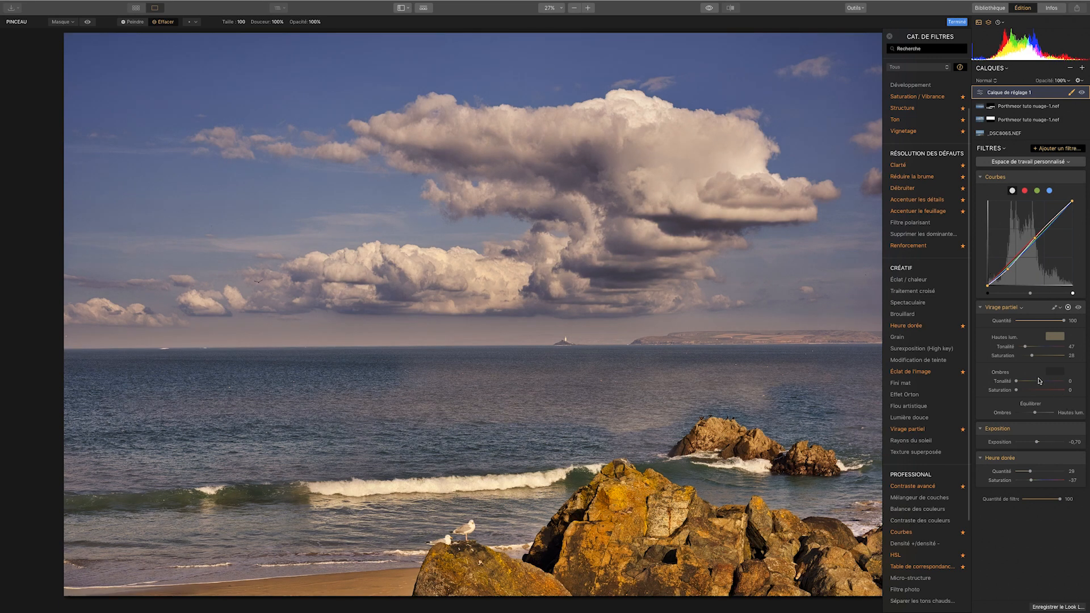
# Step: Add a Vignetage filter centred on the large cloud with Quantité -50, and compare the image with the original
pyautogui.moveTo(969, 172)
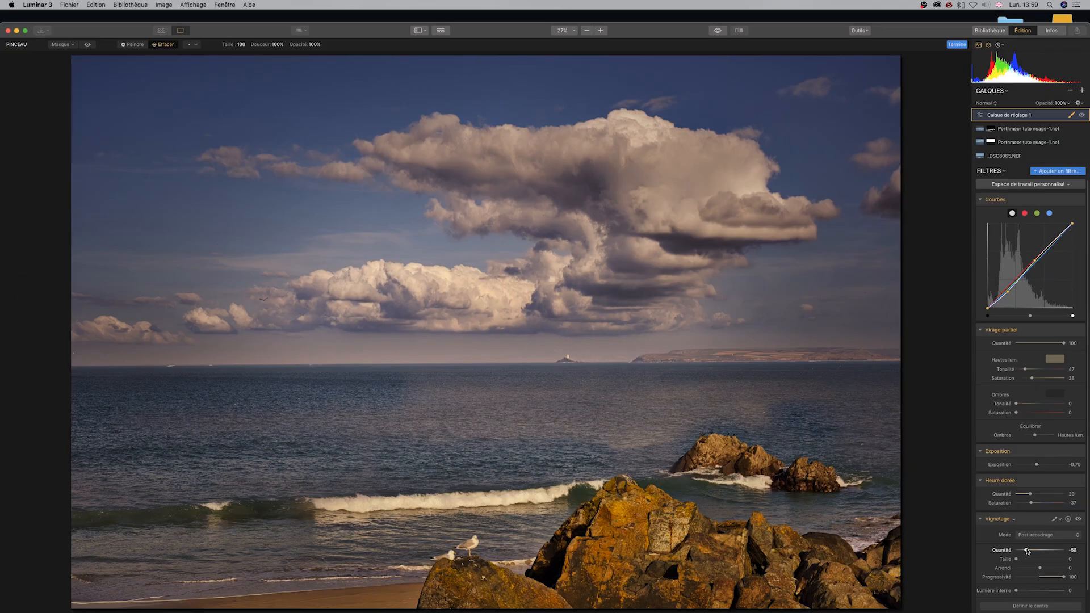
pyautogui.click(1038, 606)
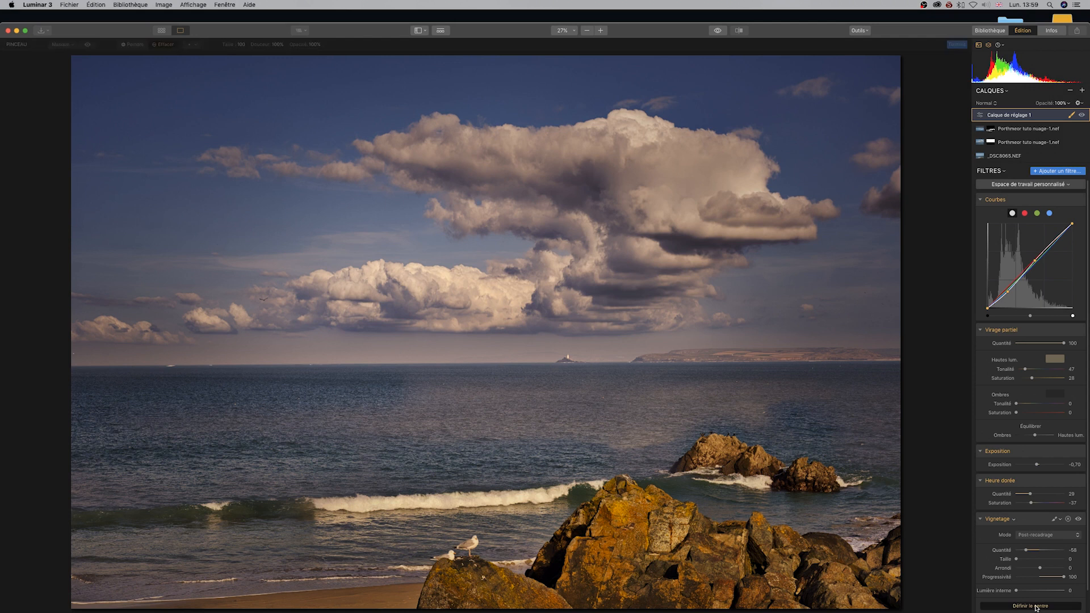
pyautogui.click(645, 257)
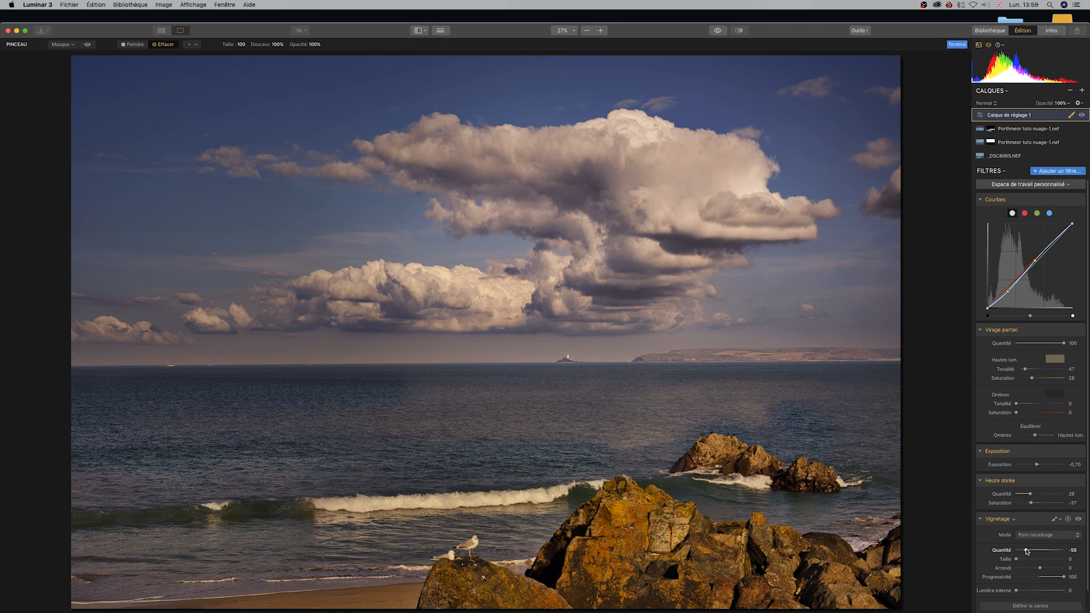
pyautogui.moveTo(1027, 551); pyautogui.dragTo(1030, 551)
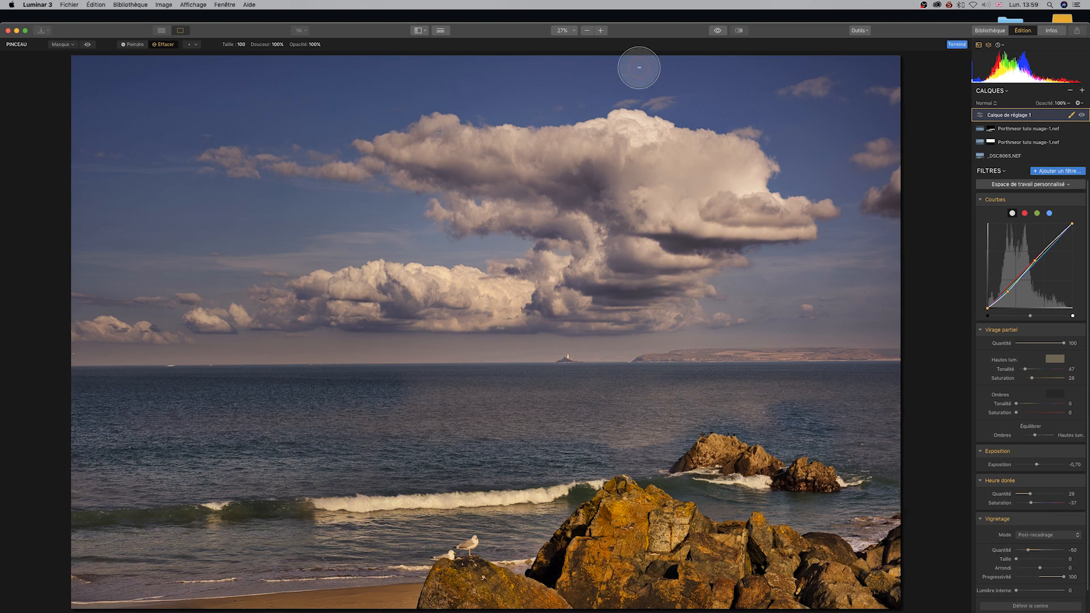
pyautogui.click(718, 31)
pyautogui.click(718, 31)
pyautogui.click(719, 31)
pyautogui.click(718, 31)
pyautogui.click(719, 32)
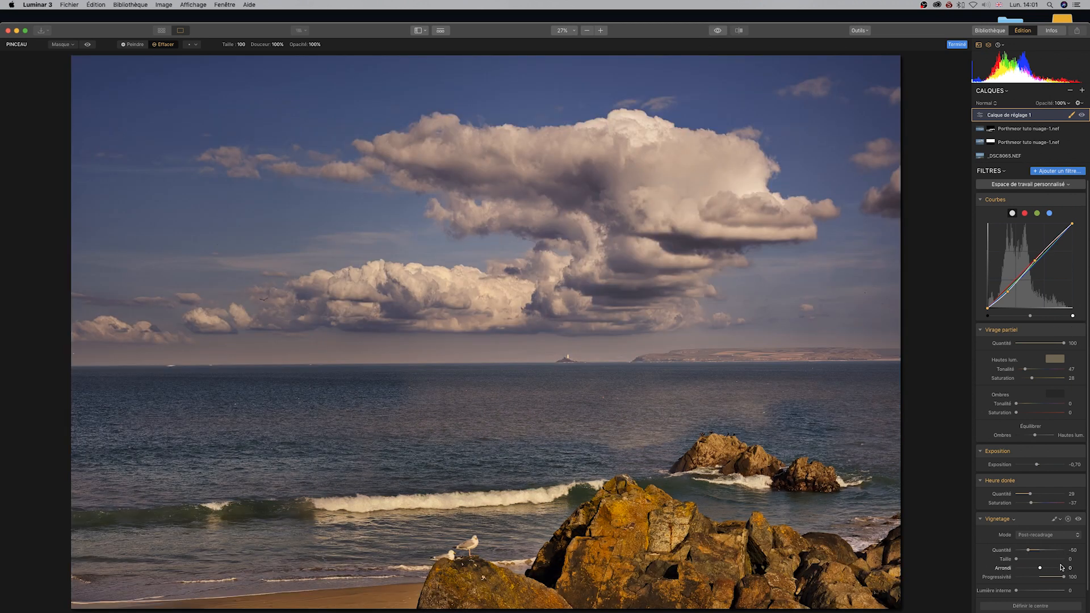
# Step: Turn off the Vignetage filter temporarily and add a Filtre bicolore placed above it in the filter stack
pyautogui.scroll(-2, 1062, 565)
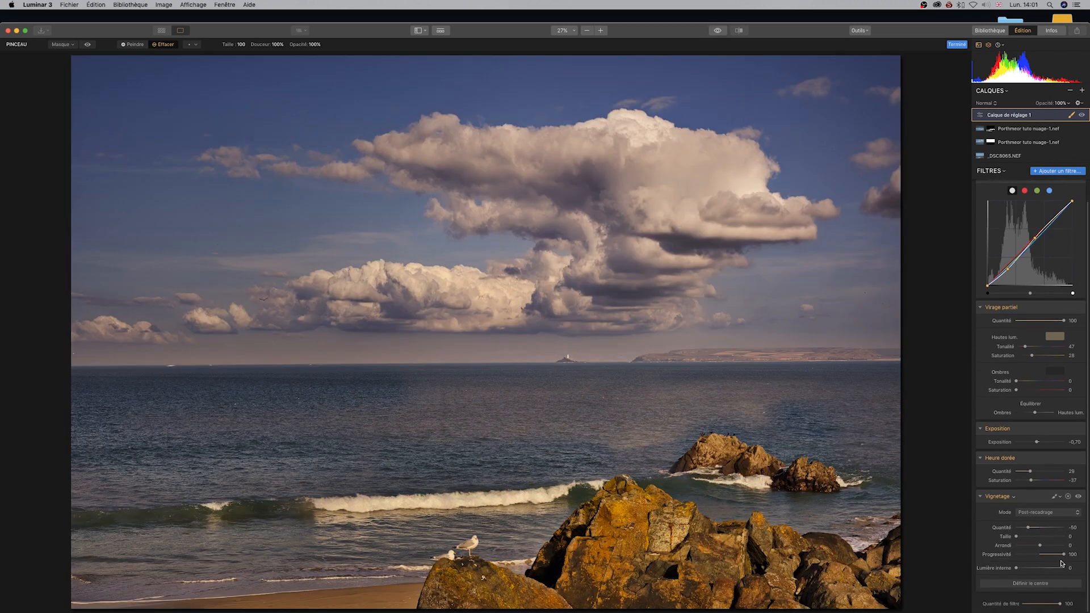
pyautogui.click(1080, 498)
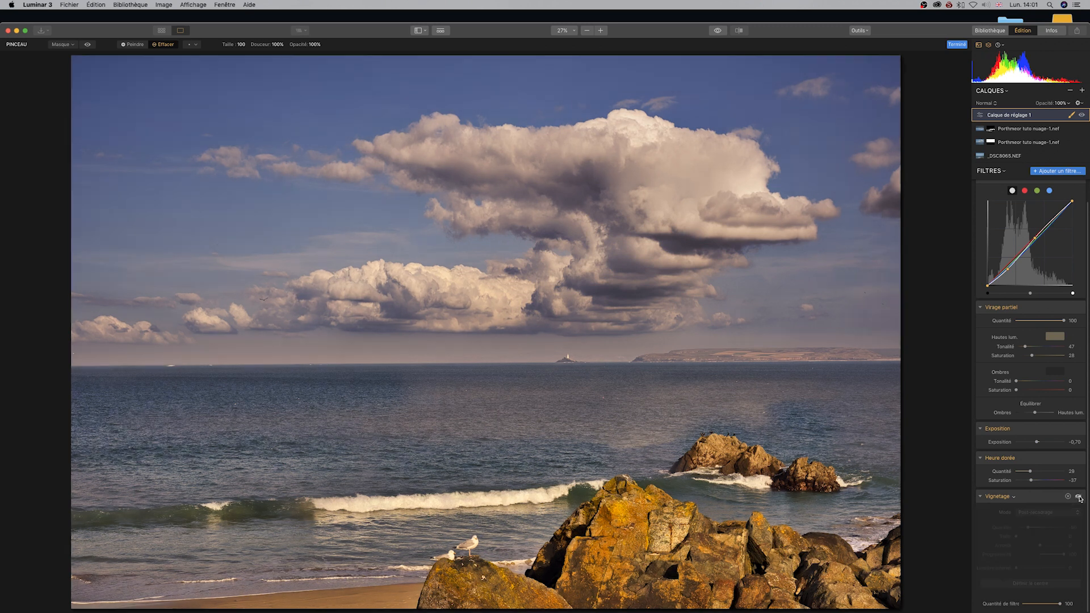
pyautogui.click(1055, 170)
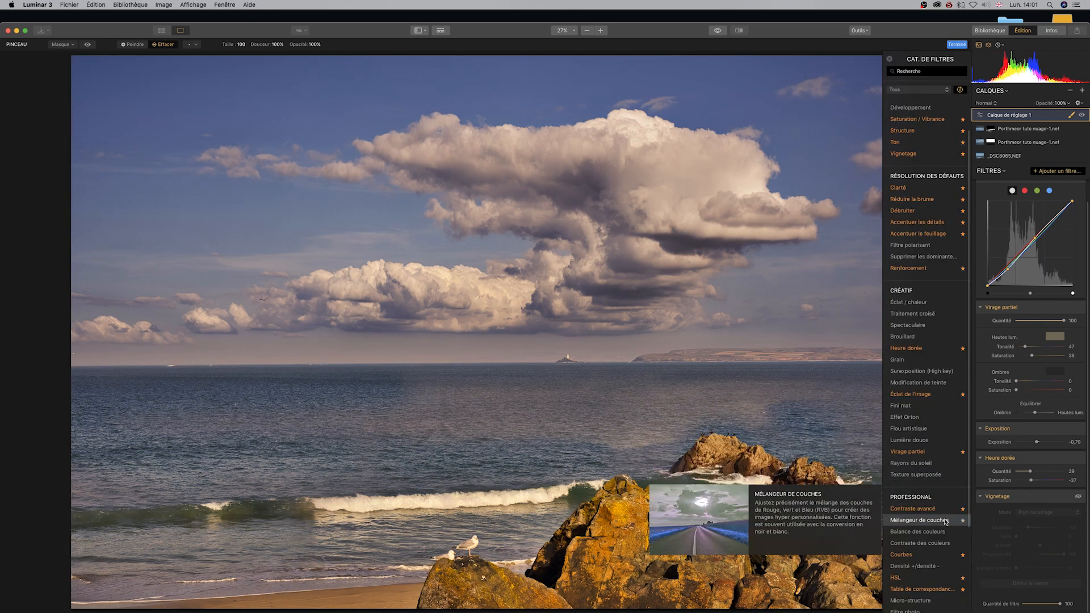
pyautogui.scroll(-5, 928, 565)
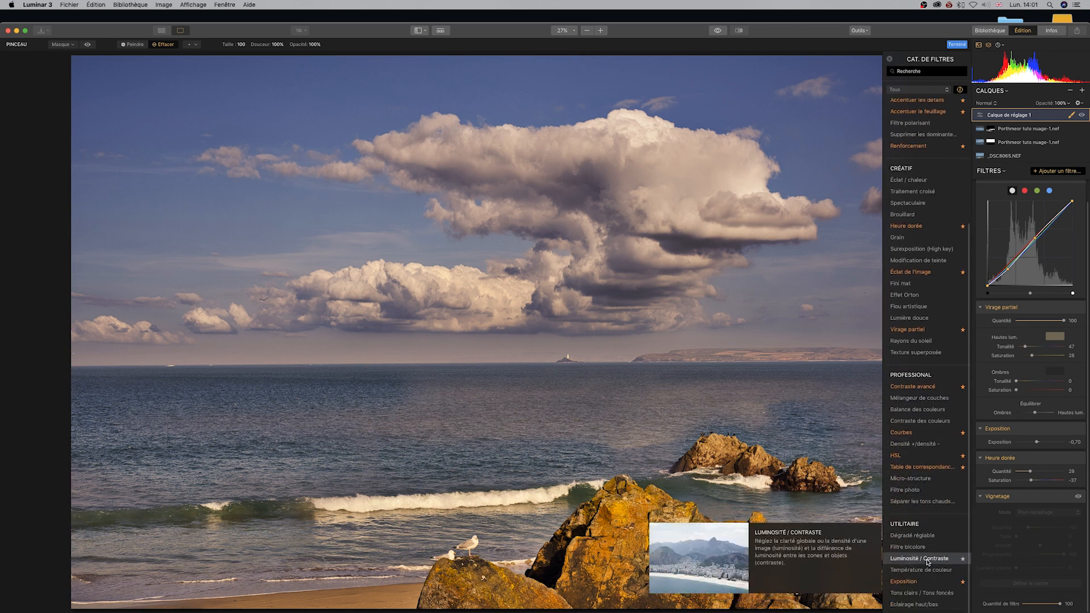
pyautogui.click(928, 547)
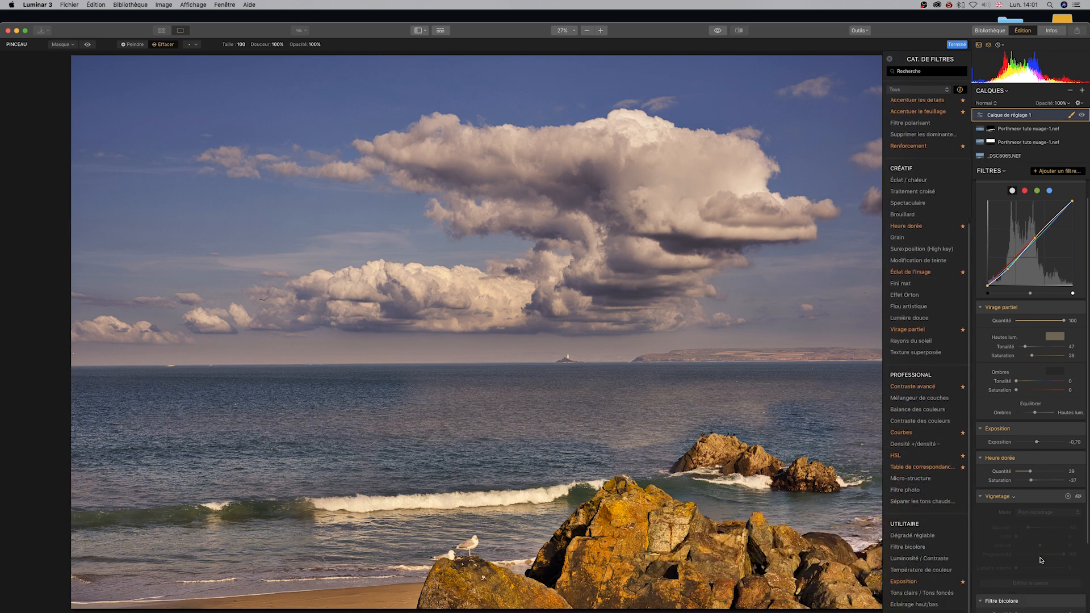
pyautogui.scroll(-3, 1041, 561)
pyautogui.moveTo(1033, 515); pyautogui.dragTo(1030, 420)
pyautogui.scroll(3, 1031, 412)
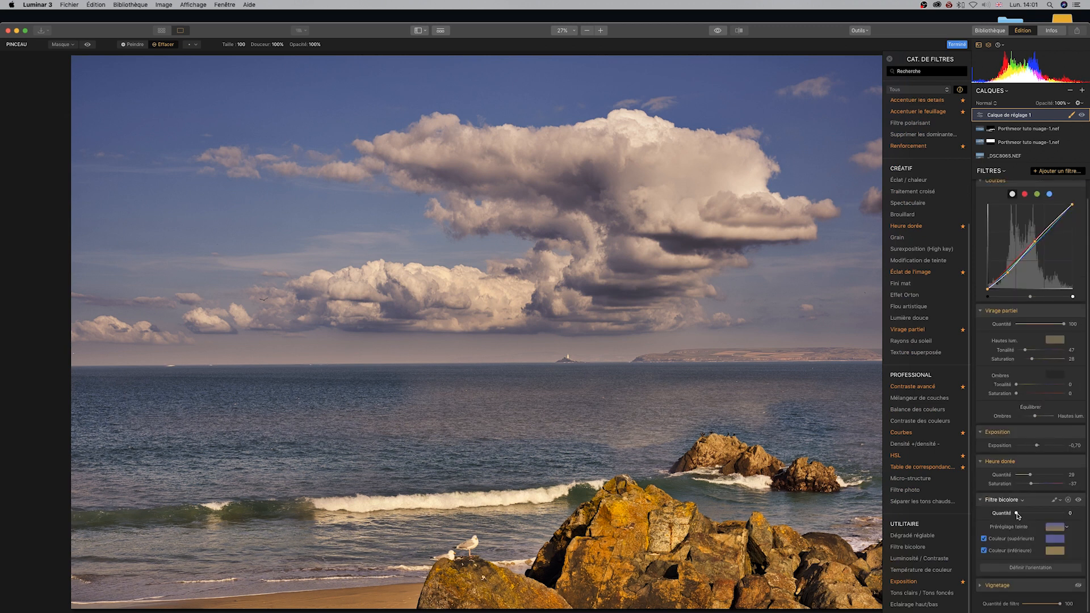
# Step: Set the Filtre bicolore to Quantité 17 with a red upper colour and a brownish-red lower colour
pyautogui.moveTo(1016, 514); pyautogui.dragTo(1025, 514)
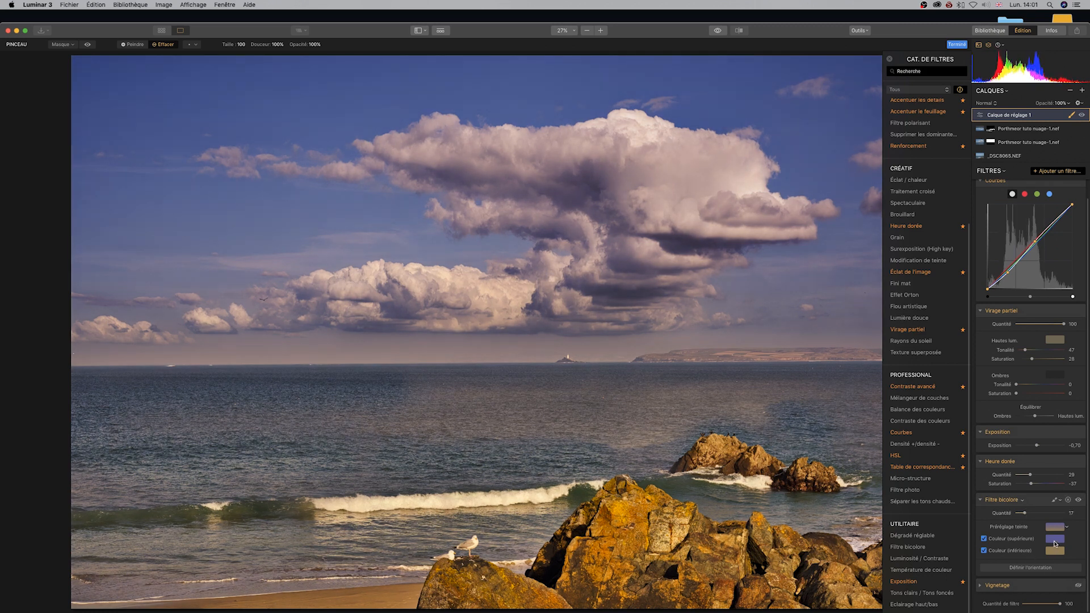
pyautogui.click(1055, 541)
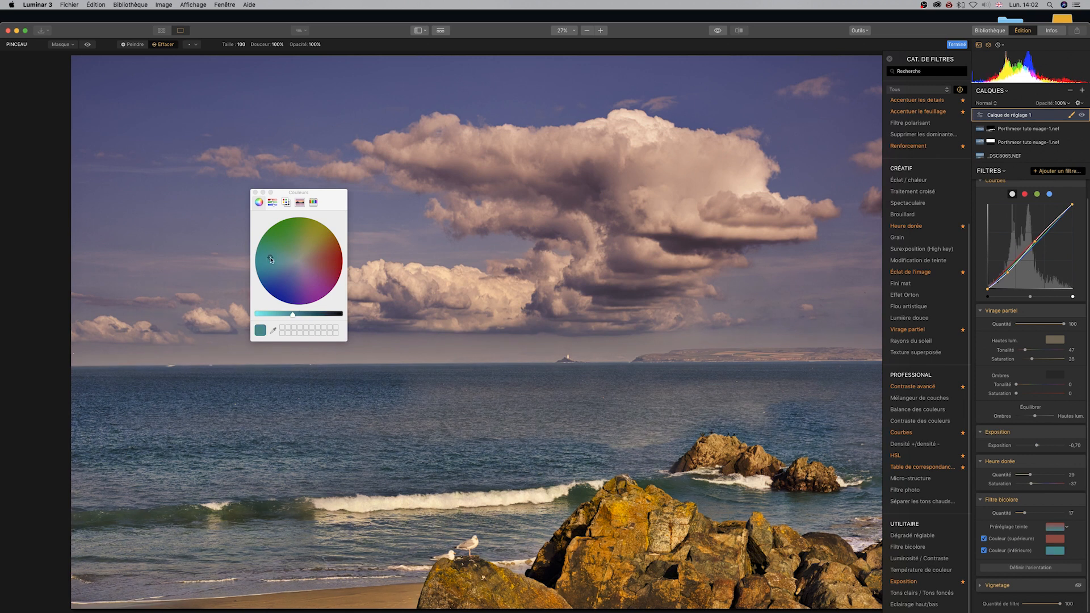
pyautogui.click(320, 256)
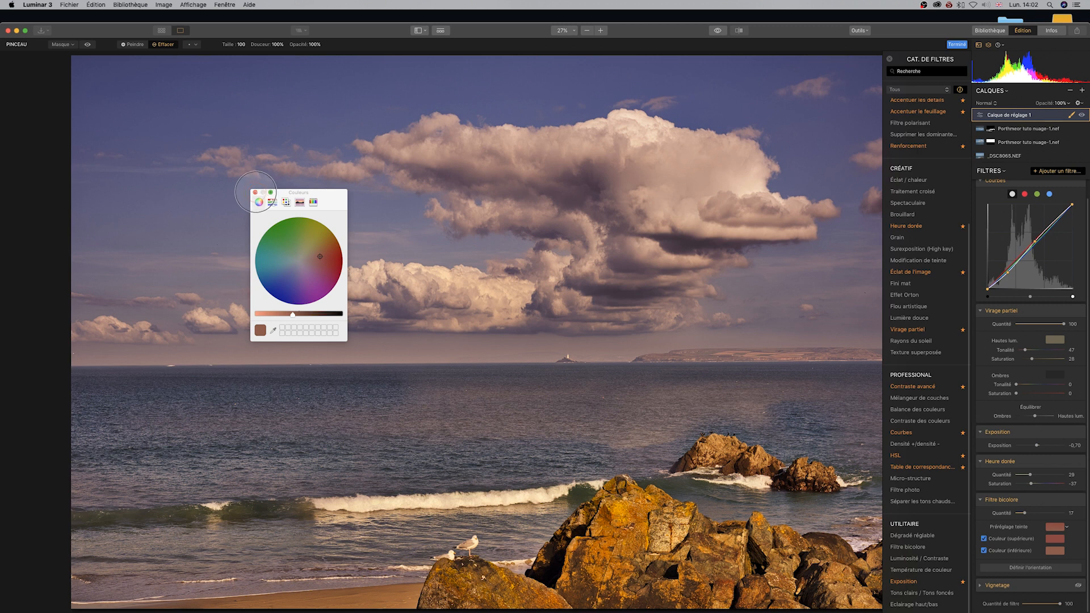
pyautogui.click(256, 192)
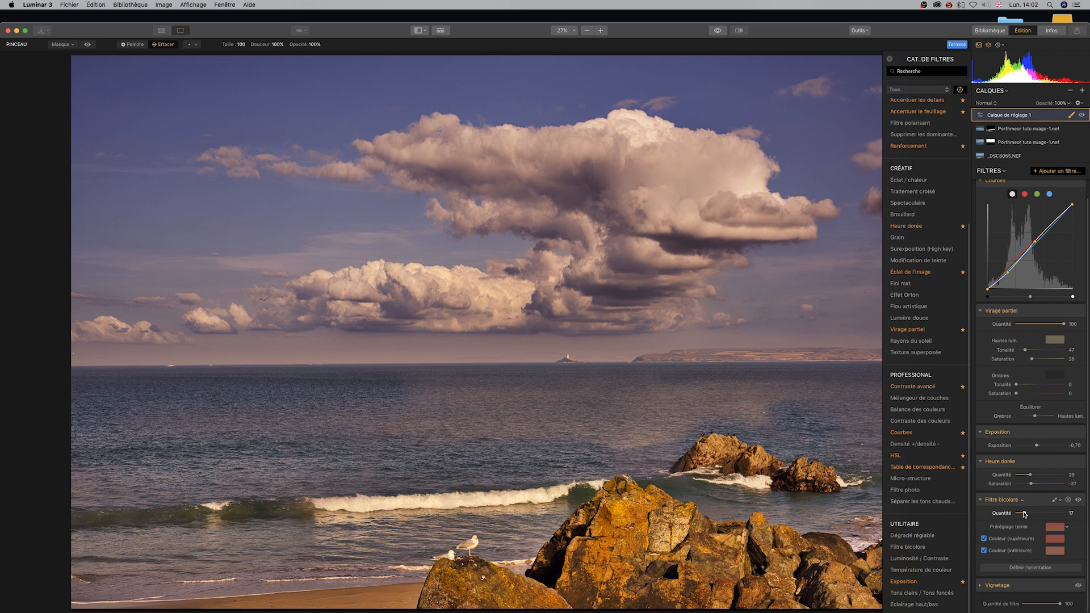
# Step: Reduce the Filtre bicolore's Quantité to 9 and turn the Vignetage filter back on
pyautogui.moveTo(1025, 513); pyautogui.dragTo(997, 513)
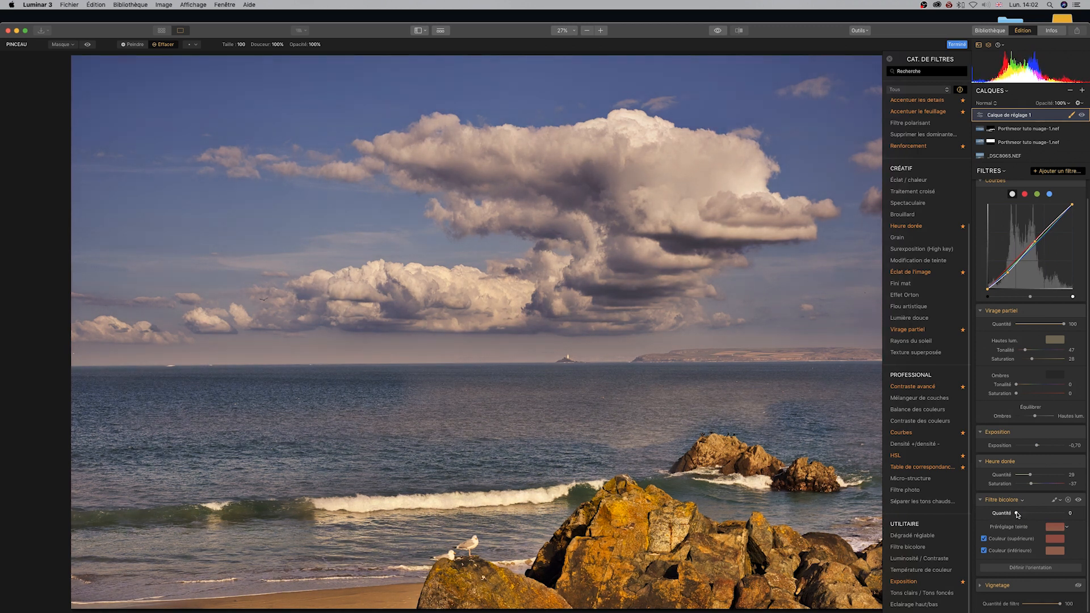
pyautogui.moveTo(1017, 514)
pyautogui.mouseDown()
pyautogui.moveTo(1042, 512)
pyautogui.moveTo(980, 514)
pyautogui.moveTo(1021, 514)
pyautogui.moveTo(1019, 524)
pyautogui.moveTo(1020, 514)
pyautogui.mouseUp()
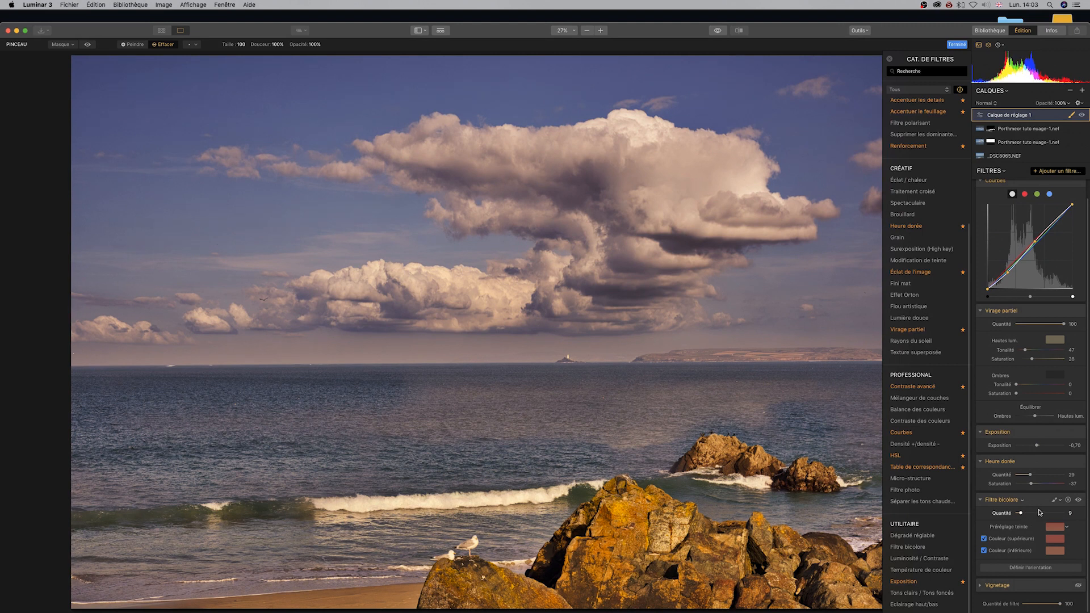
pyautogui.click(1079, 586)
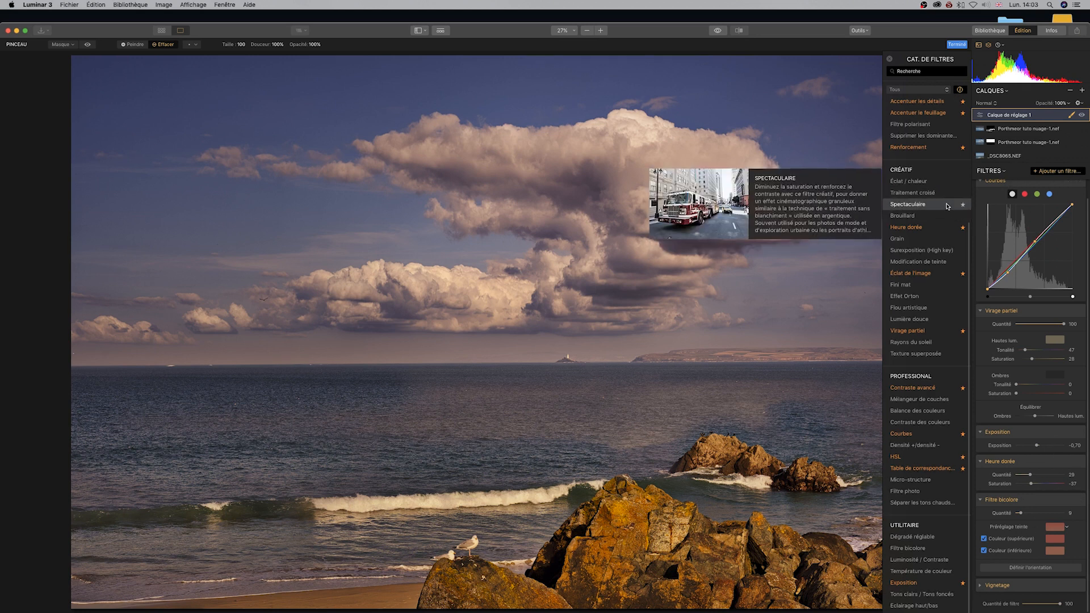
# Step: Add a Saturation / Vibrance filter and try Saturation -100, followed by a less reduced Saturation with Vibrance 100
pyautogui.scroll(4, 903, 221)
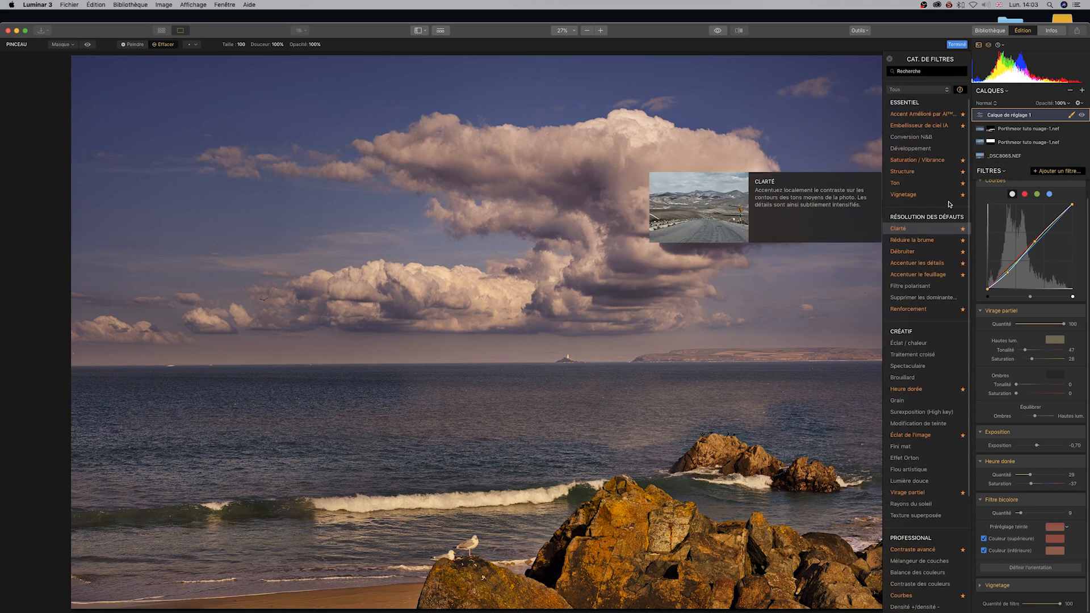
pyautogui.click(916, 163)
pyautogui.scroll(-2, 1070, 359)
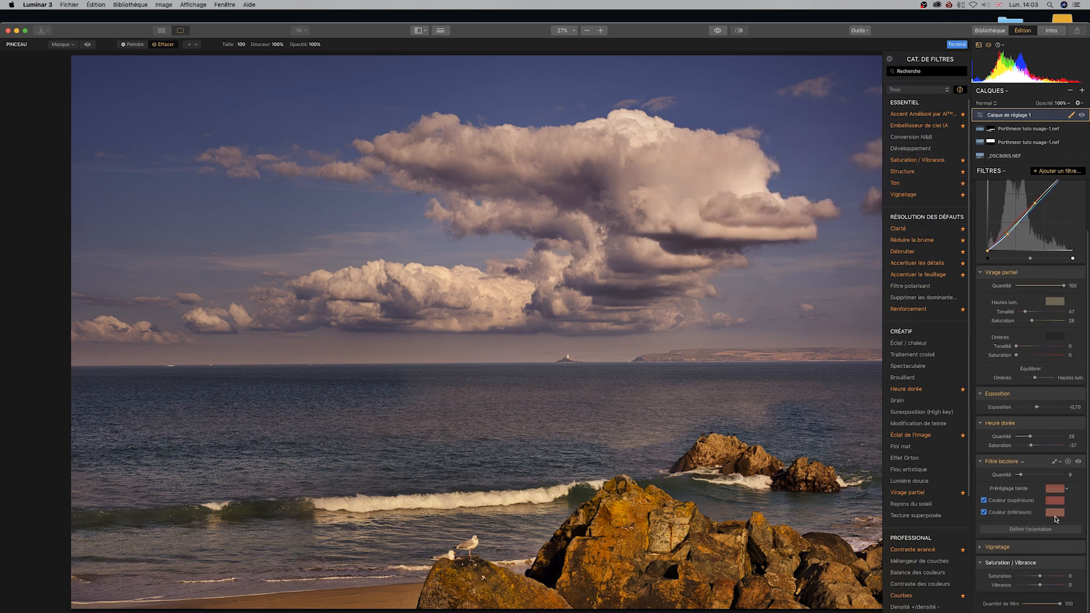
pyautogui.moveTo(1039, 577); pyautogui.dragTo(919, 574)
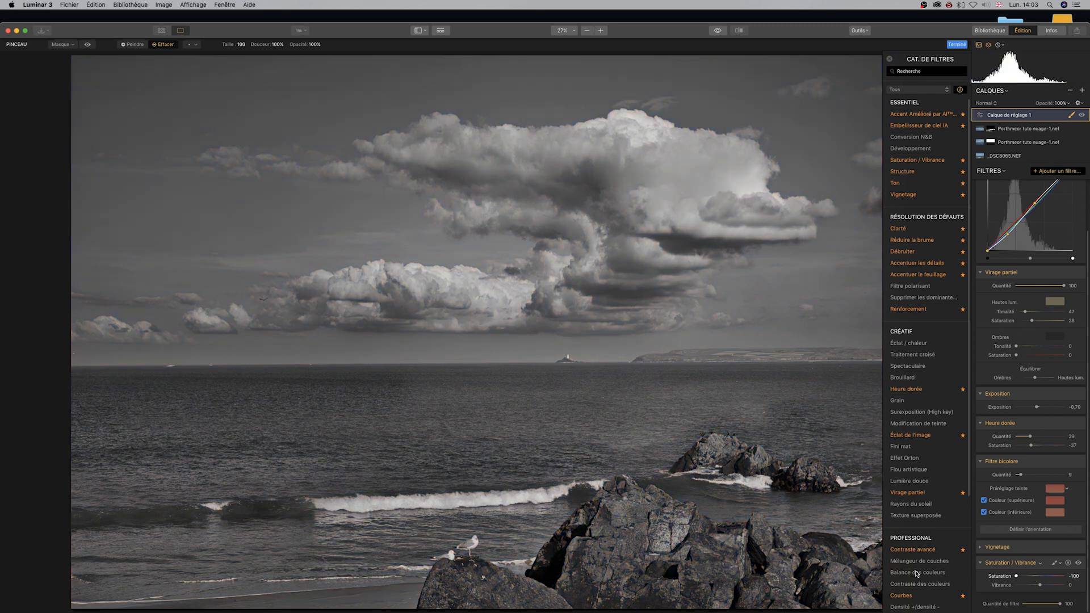
pyautogui.moveTo(1016, 578); pyautogui.dragTo(1067, 585)
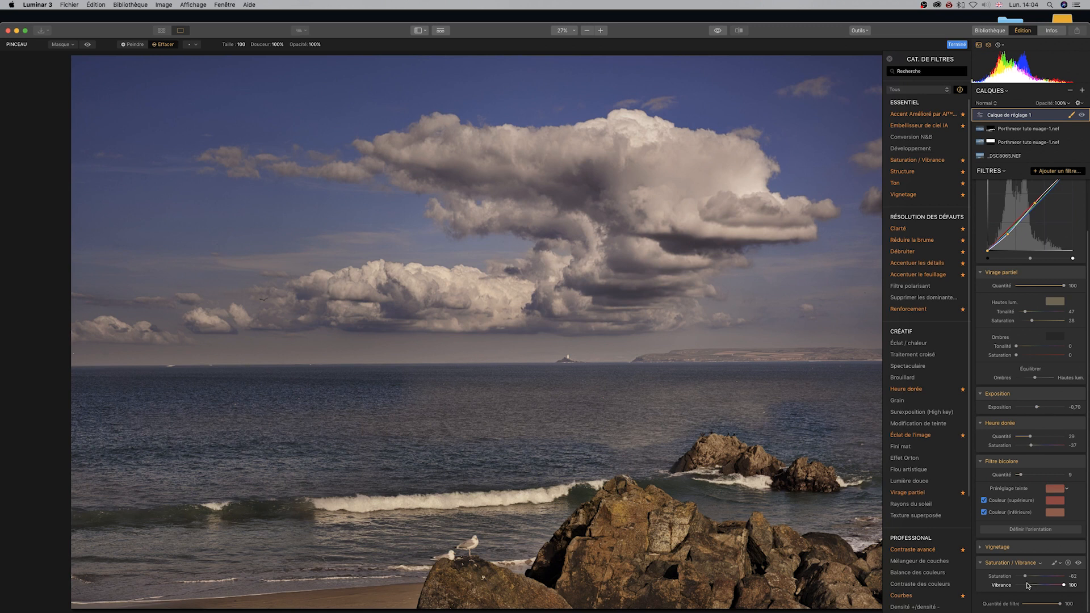
# Step: Try Saturation 1 with Vibrance 28 in the Saturation / Vibrance filter, and remove the filter
pyautogui.moveTo(1025, 577)
pyautogui.mouseDown()
pyautogui.moveTo(1057, 586)
pyautogui.moveTo(1044, 587)
pyautogui.mouseUp()
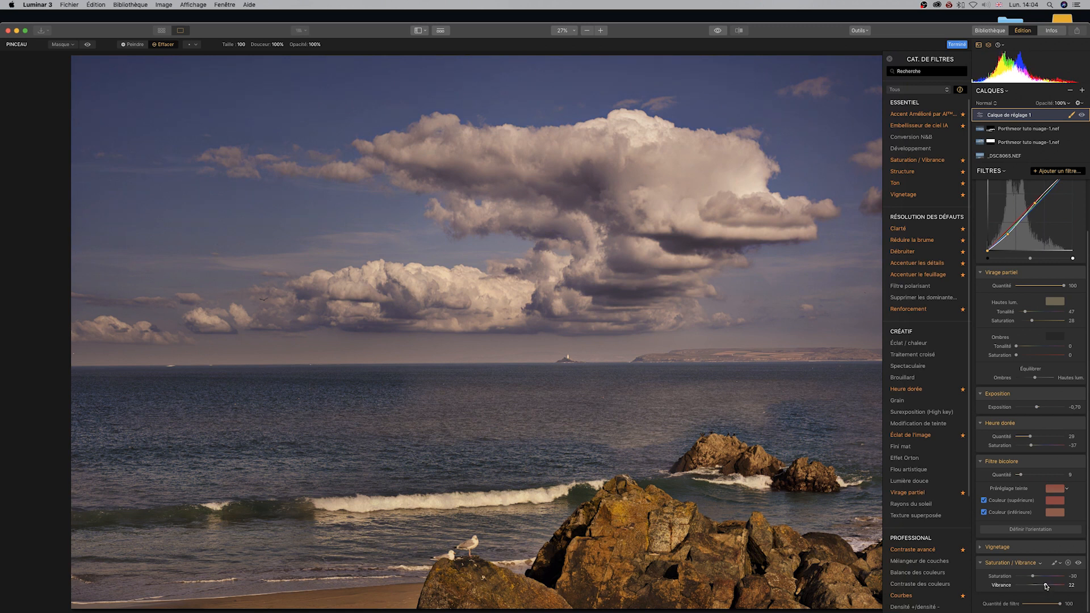
pyautogui.moveTo(1045, 586); pyautogui.dragTo(1036, 578)
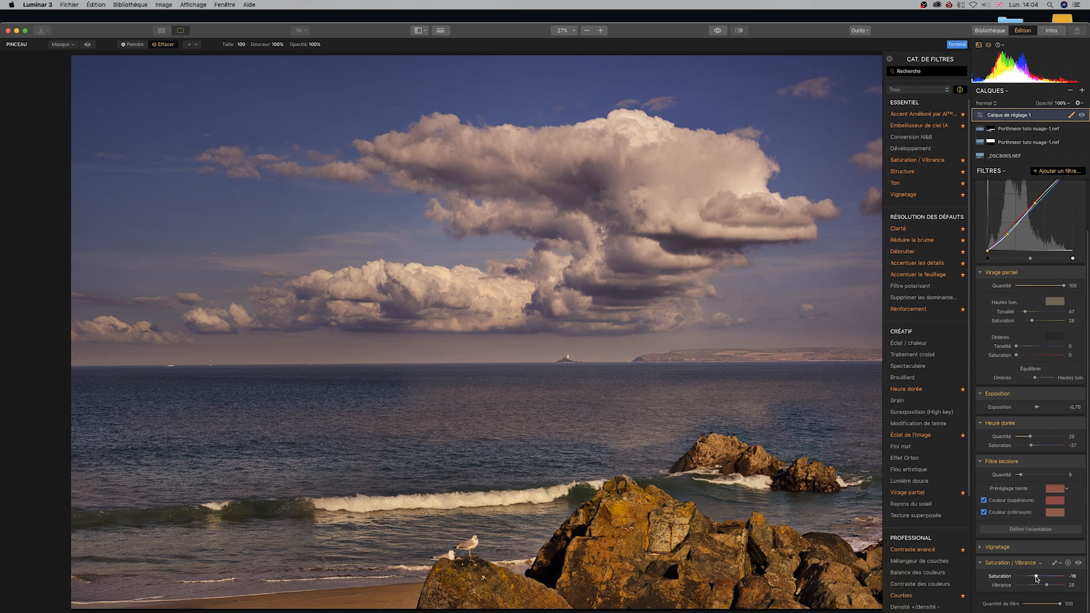
pyautogui.moveTo(1037, 576); pyautogui.dragTo(1041, 576)
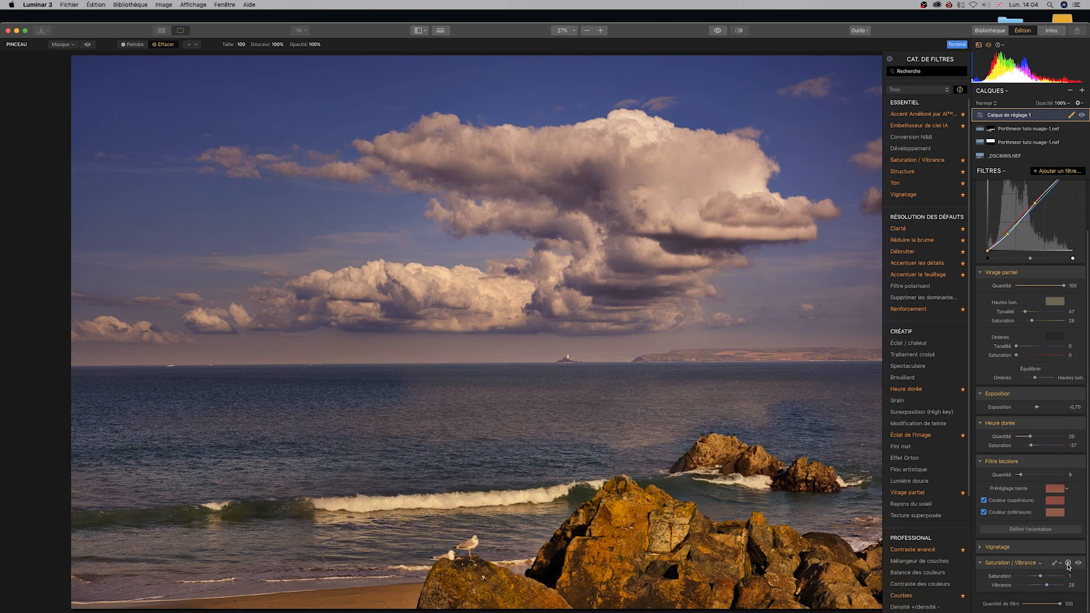
pyautogui.click(1068, 564)
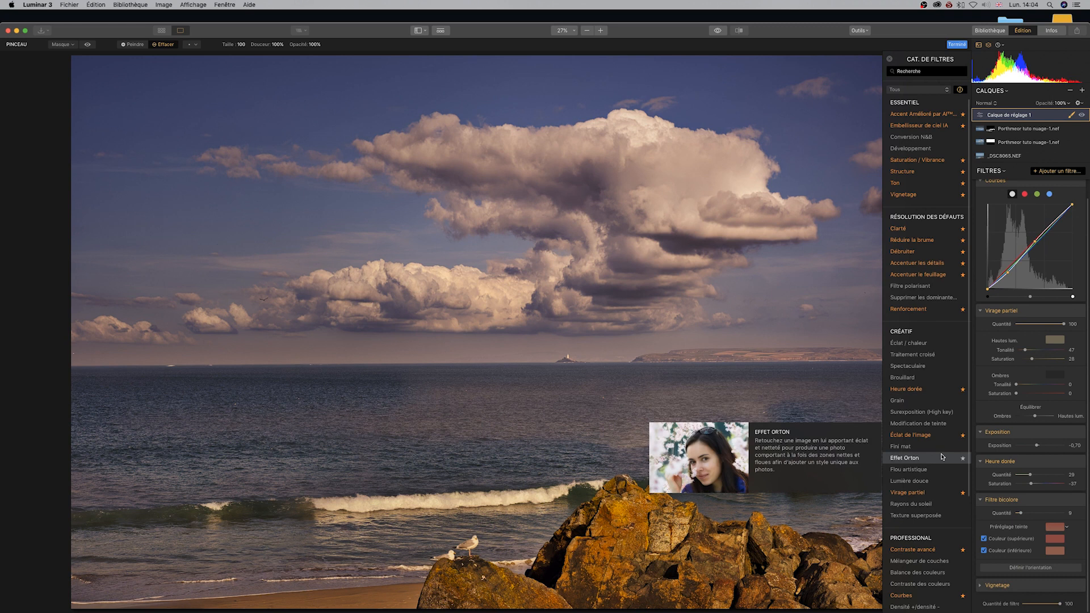
# Step: Add an HSL filter, set its Saturation to -20 for Bleu, -35 for Violet and -38 for Magenta, and lower Jaune
pyautogui.scroll(-3, 923, 500)
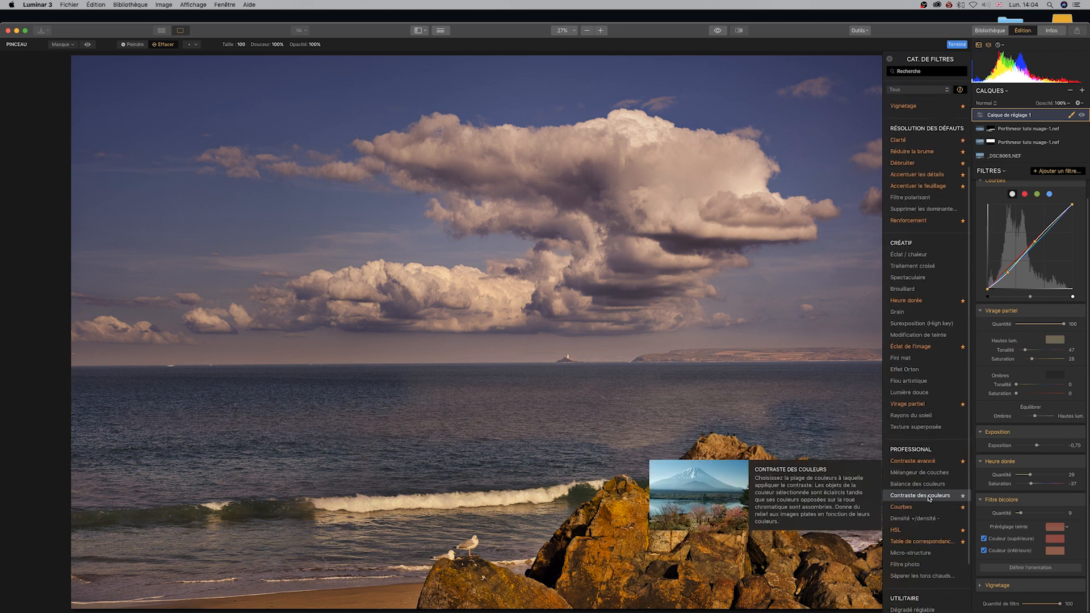
pyautogui.click(918, 531)
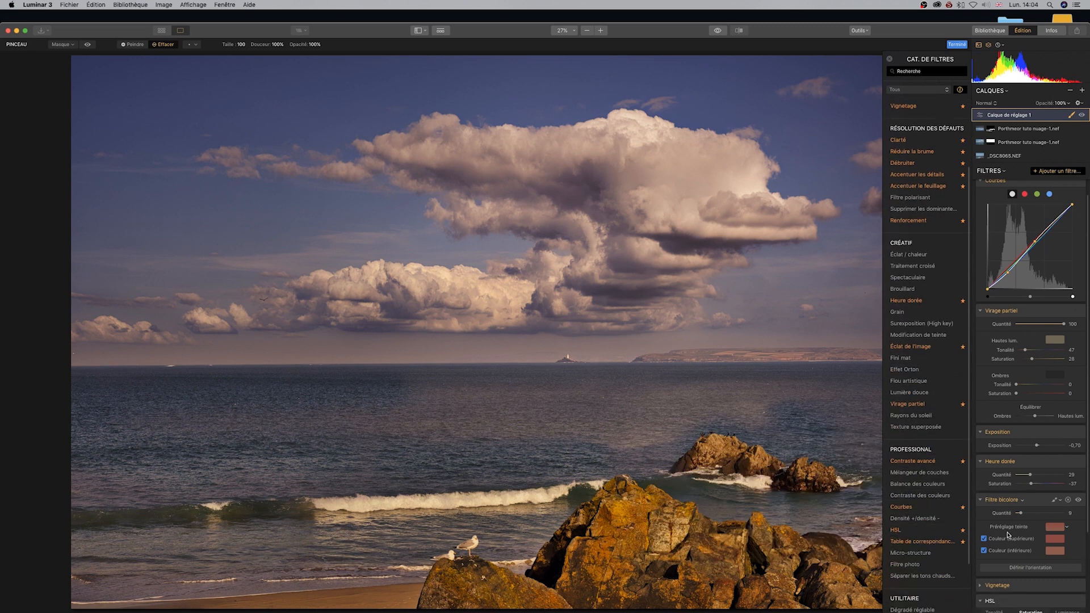
pyautogui.scroll(-3, 1008, 534)
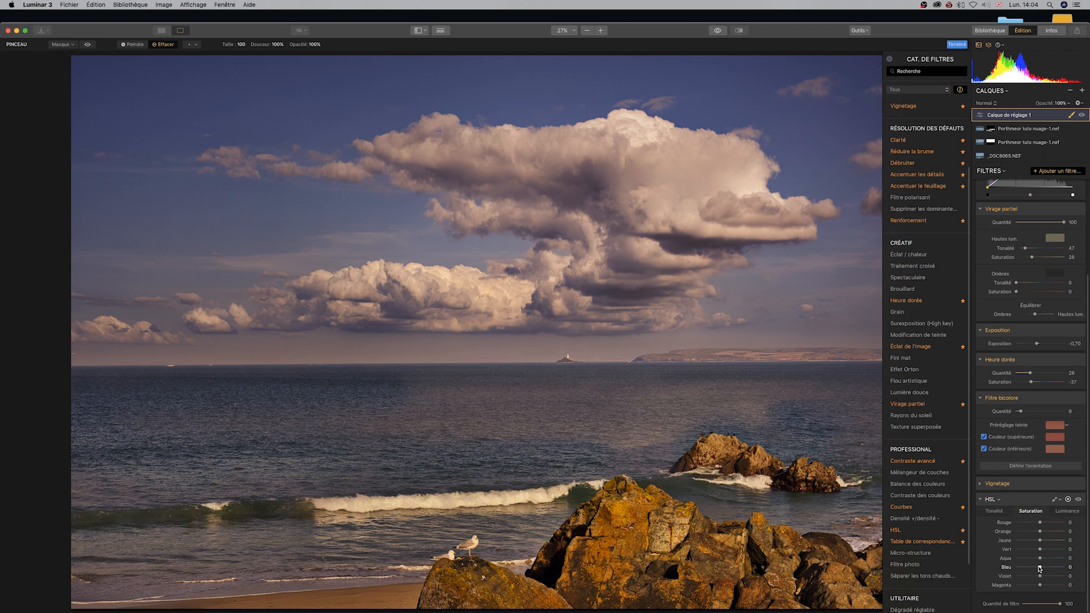
pyautogui.moveTo(1040, 568)
pyautogui.mouseDown()
pyautogui.moveTo(1020, 568)
pyautogui.moveTo(1034, 568)
pyautogui.mouseUp()
pyautogui.moveTo(1040, 576); pyautogui.dragTo(1032, 585)
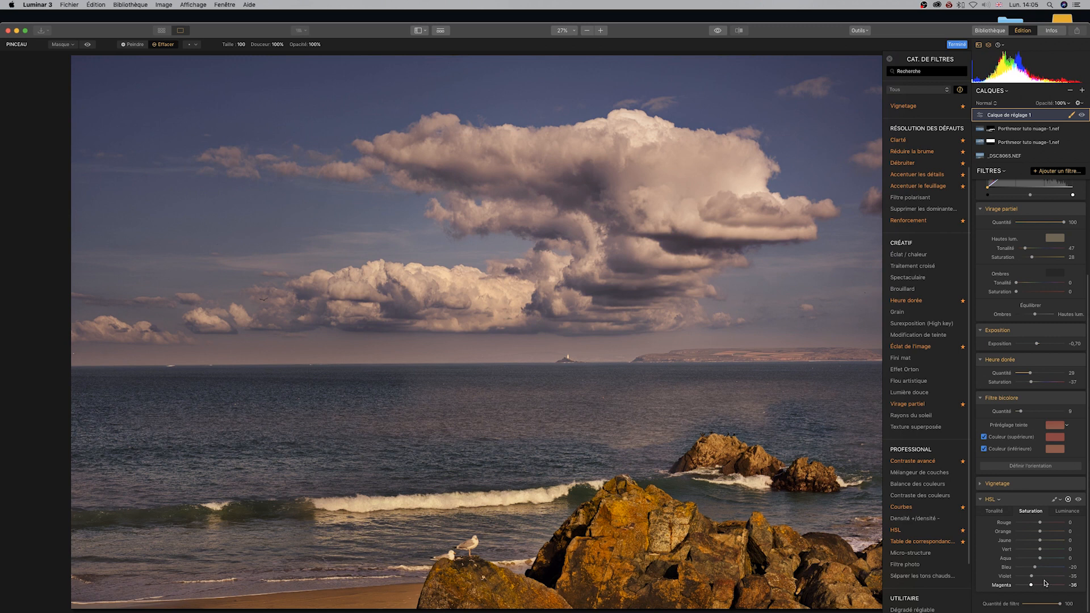
pyautogui.moveTo(1041, 541); pyautogui.dragTo(1032, 541)
# Step: Set the HSL Luminance of Bleu to 34, and try Aqua at -35 before resetting it to 0
pyautogui.click(1067, 511)
pyautogui.moveTo(1041, 568); pyautogui.dragTo(1057, 568)
pyautogui.moveTo(1057, 568); pyautogui.dragTo(1032, 559)
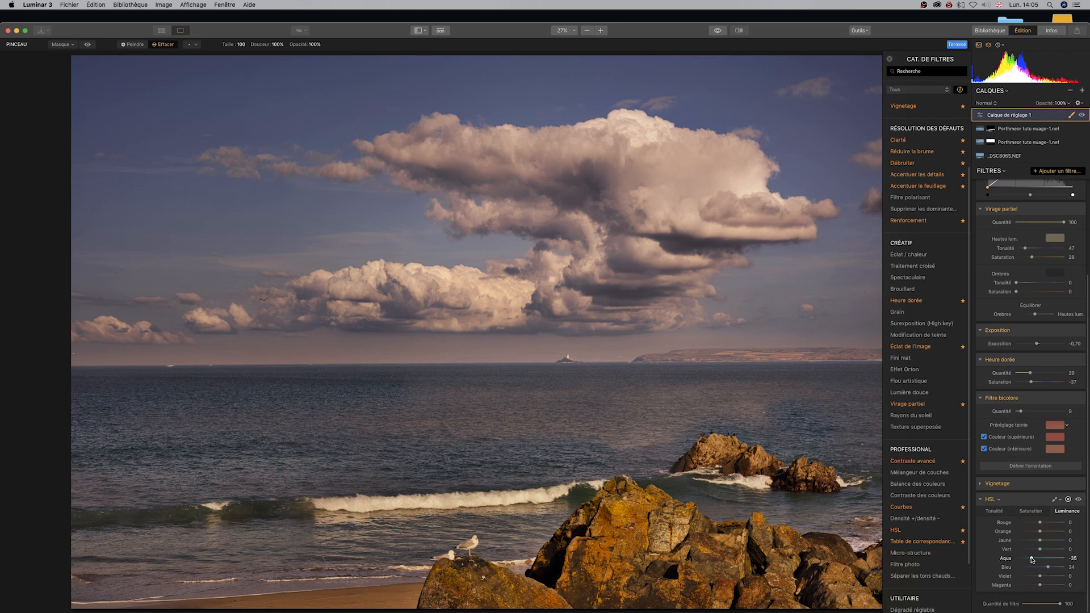
pyautogui.doubleClick(1008, 559)
# Step: Darken the warm tones in the HSL Luminance with Rouge -2, Orange -21 and Jaune -21
pyautogui.moveTo(1041, 542); pyautogui.dragTo(1037, 544)
pyautogui.moveTo(1041, 531); pyautogui.dragTo(1036, 533)
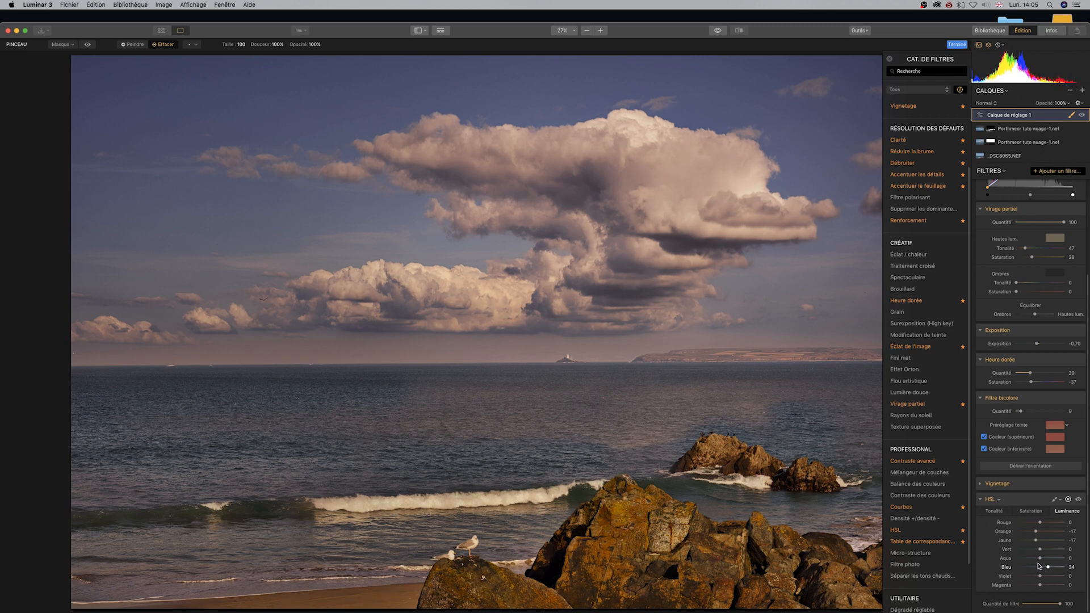
pyautogui.moveTo(1041, 524); pyautogui.dragTo(1041, 524)
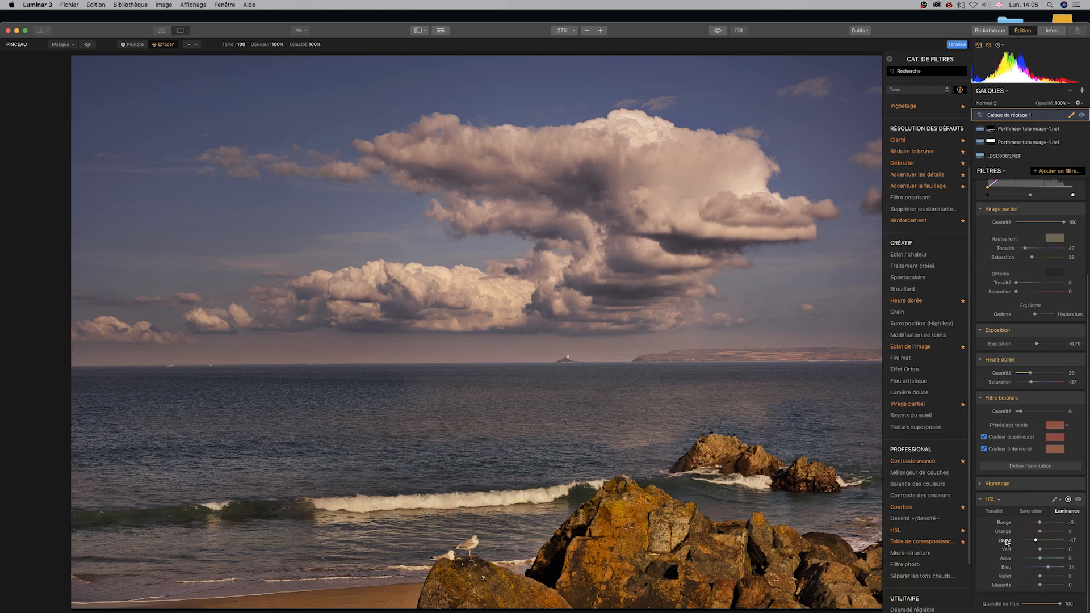
pyautogui.moveTo(1036, 540); pyautogui.dragTo(1033, 533)
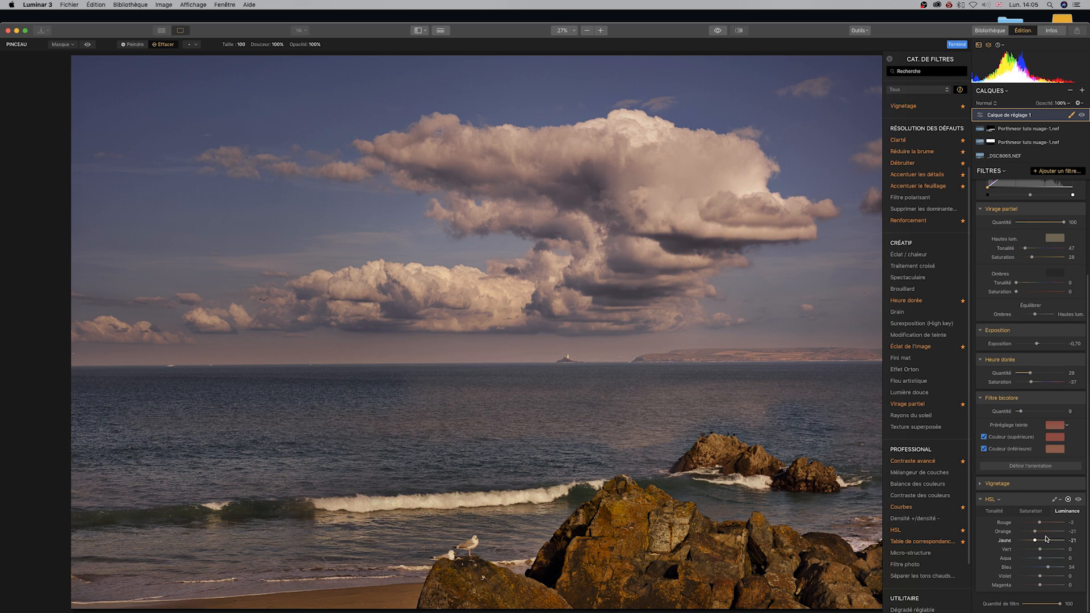
# Step: Compare the edited seascape with the original image
pyautogui.click(719, 33)
pyautogui.click(718, 32)
pyautogui.click(717, 32)
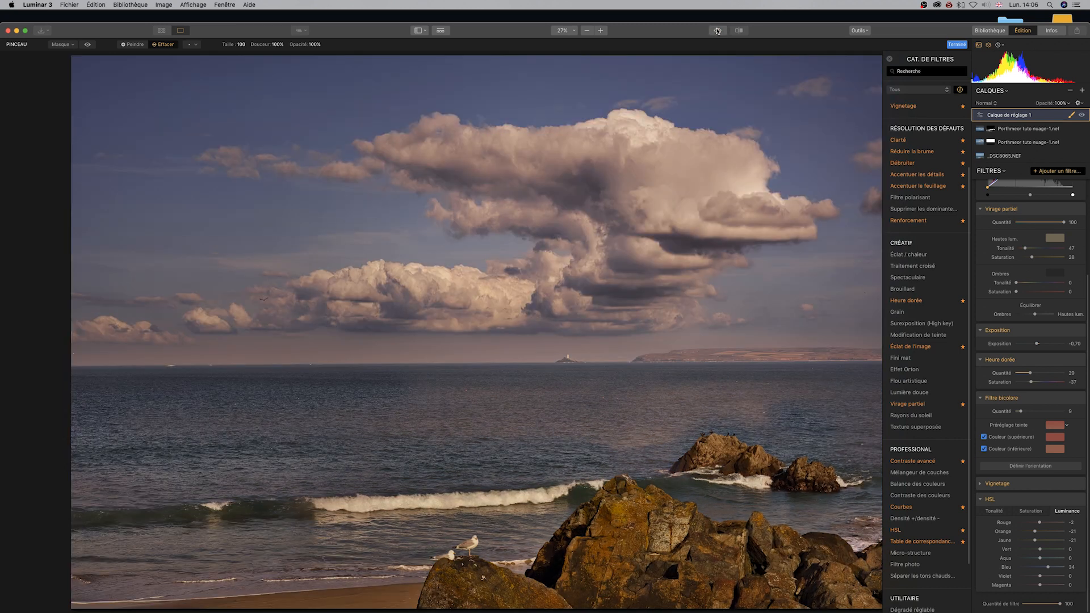